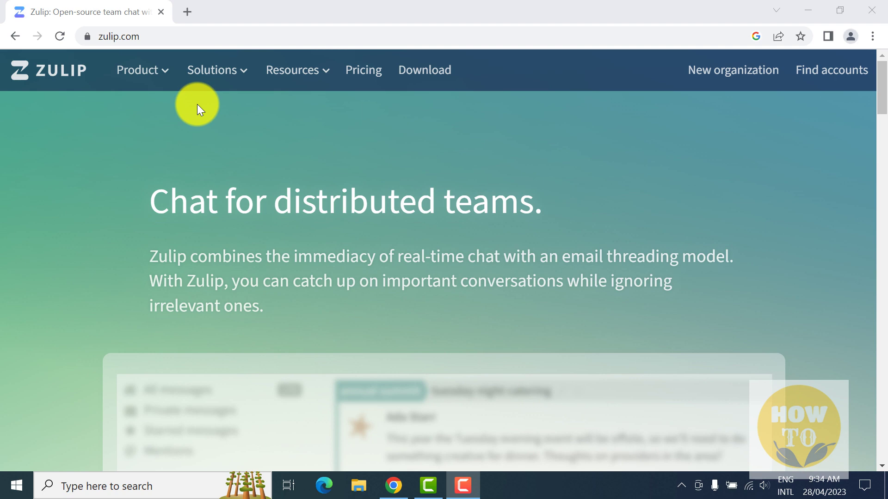
Browse the Why Zulip page, then go to the apps page and download Zulip for Windows.
left_click(167, 81)
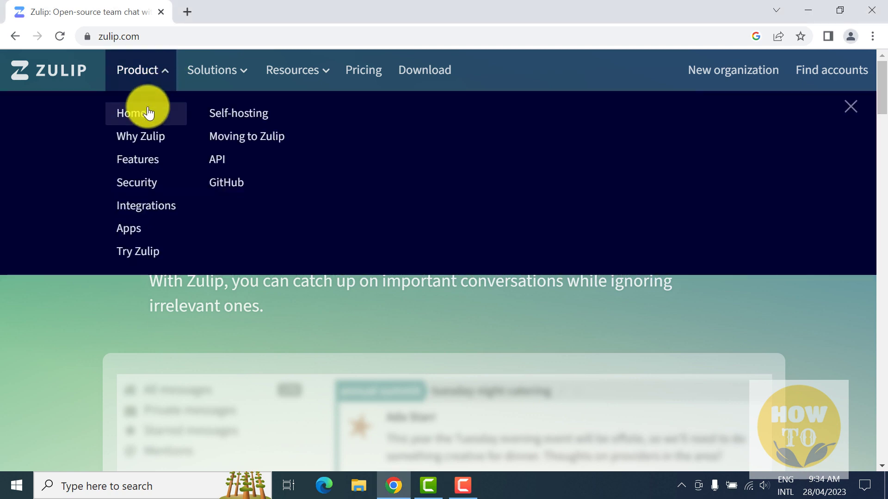
left_click(138, 141)
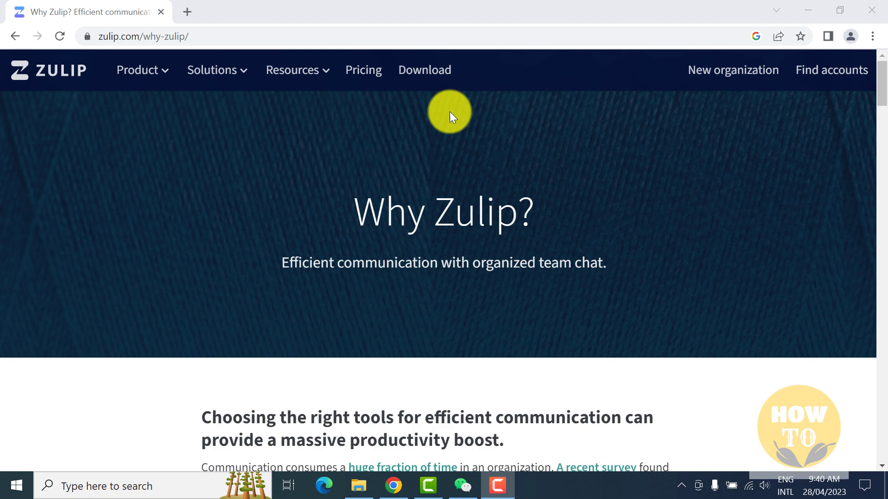
left_click(429, 77)
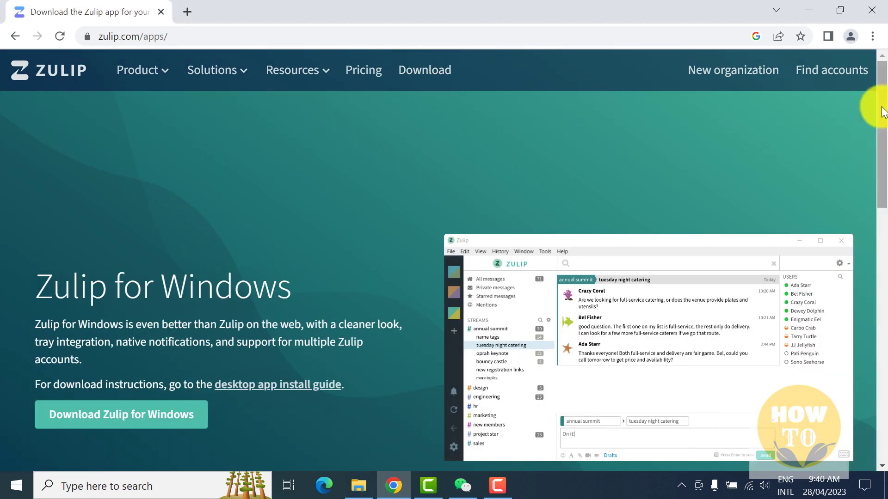
left_click_drag(882, 109, 881, 242)
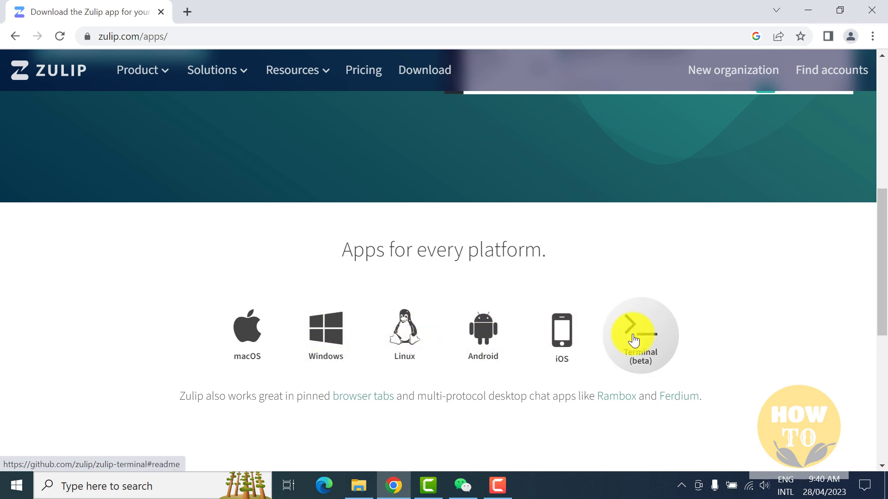
left_click_drag(882, 278, 851, 284)
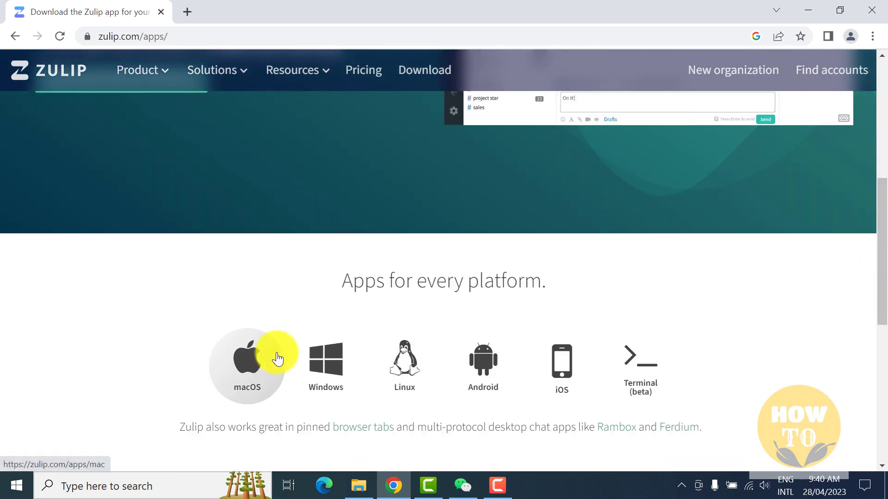
left_click(324, 363)
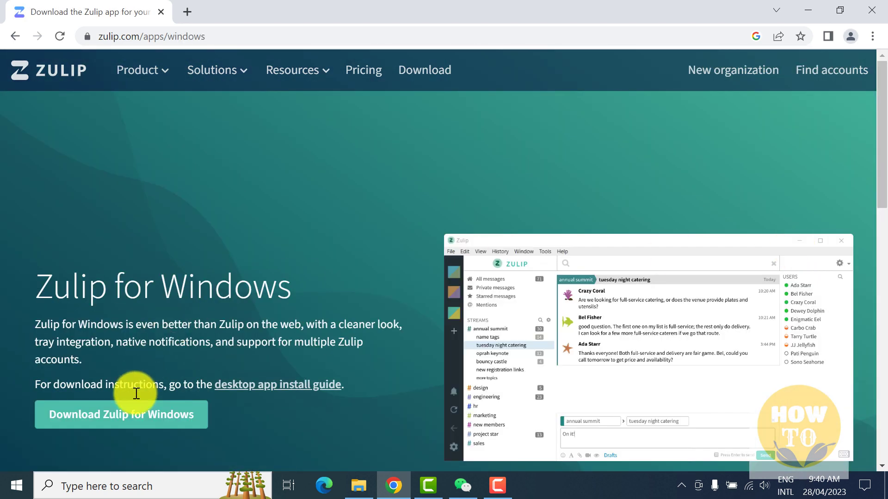
left_click(92, 424)
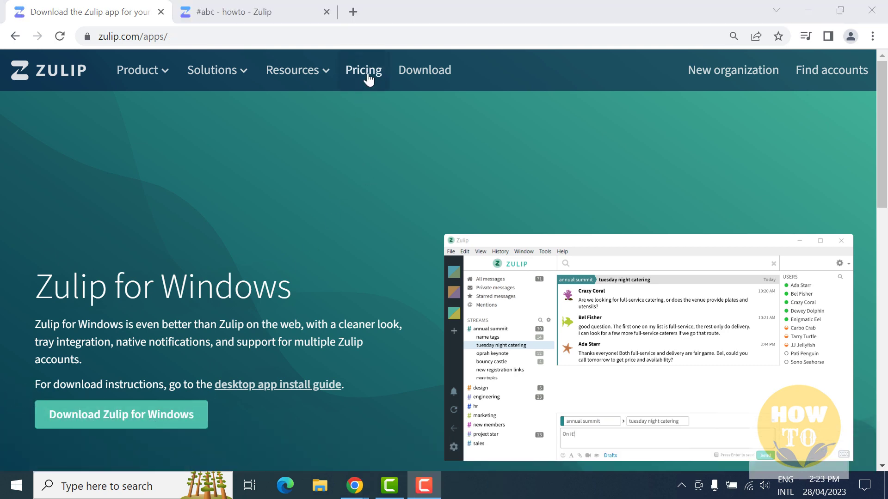
Open the Plans and pricing page and read through the Zulip Cloud plans.
left_click(369, 74)
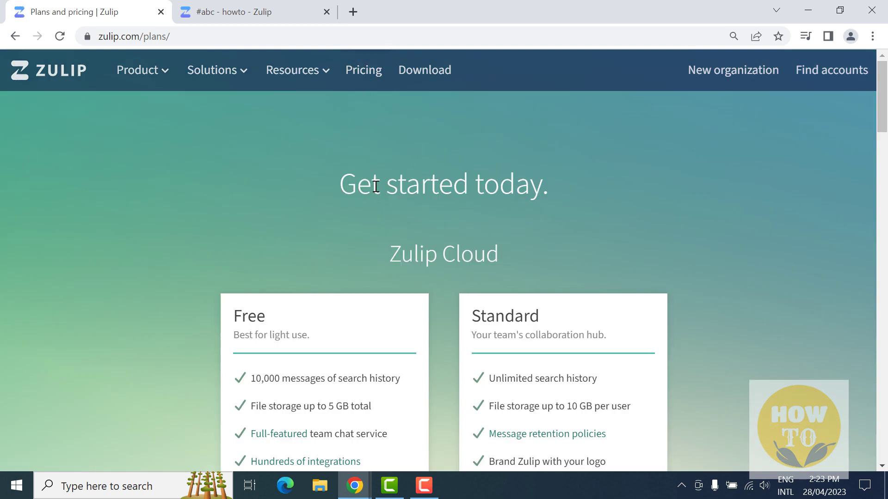
left_click_drag(341, 186, 543, 188)
left_click_drag(390, 263, 470, 264)
scroll(520, 271, "down", 3)
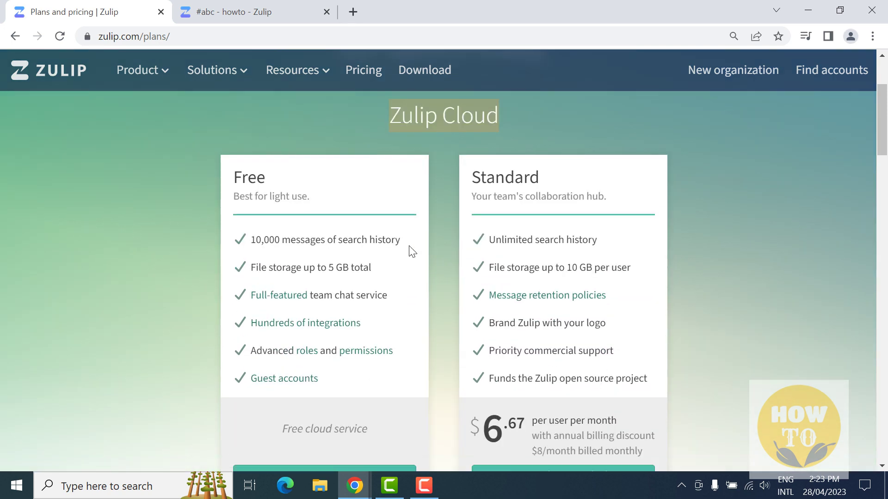
left_click_drag(234, 179, 265, 179)
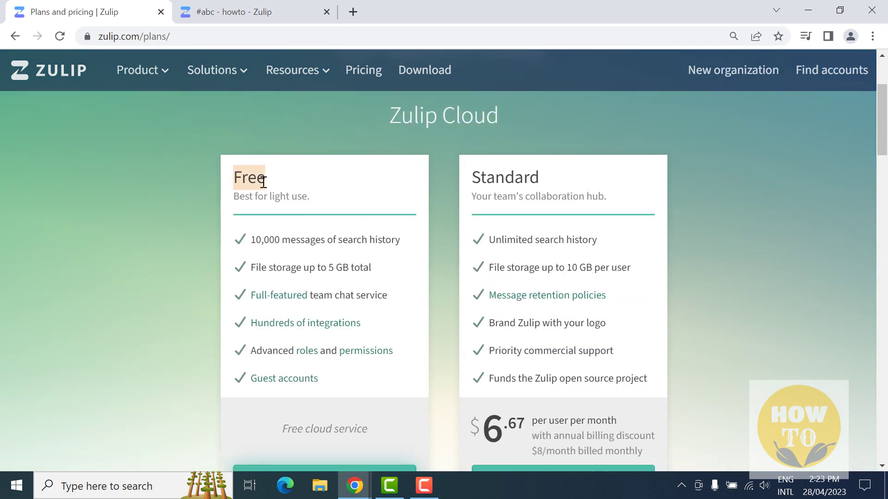
scroll(359, 273, "down", 2)
scroll(315, 324, "down", 5)
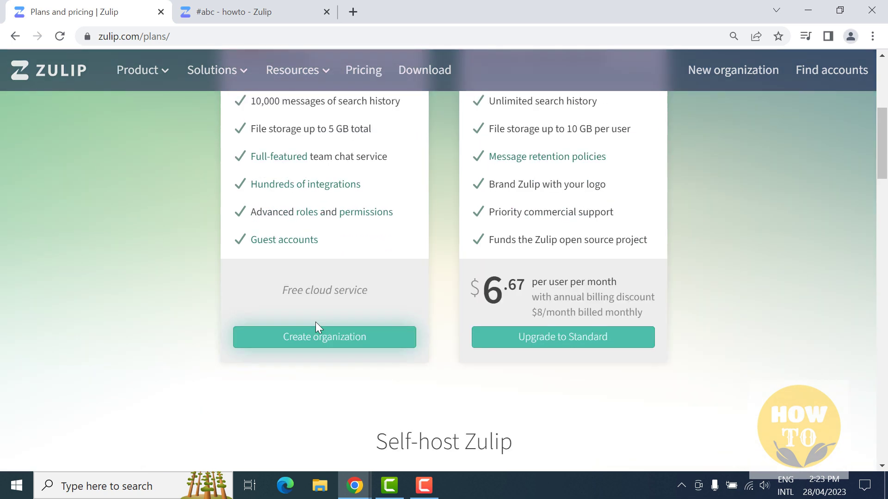
scroll(315, 323, "down", 2)
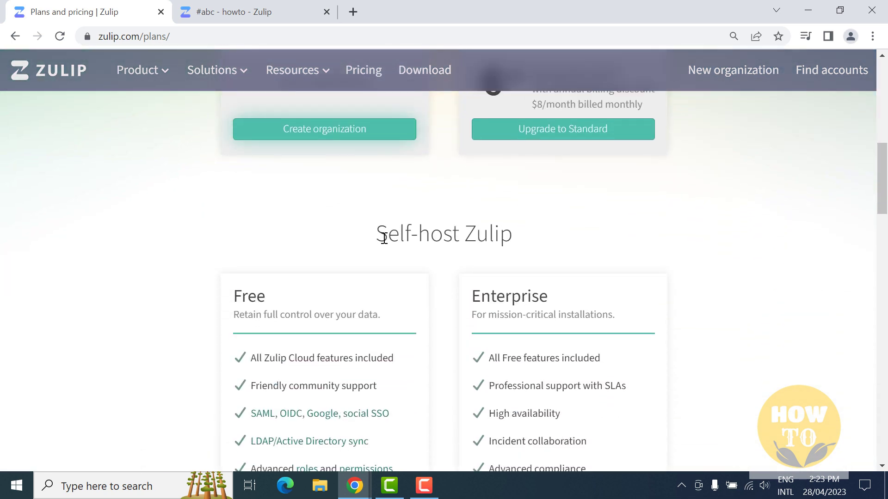
left_click_drag(389, 234, 513, 234)
Read the Free self-host plan, special pricing and comparison table down to the footer.
scroll(377, 269, "down", 3)
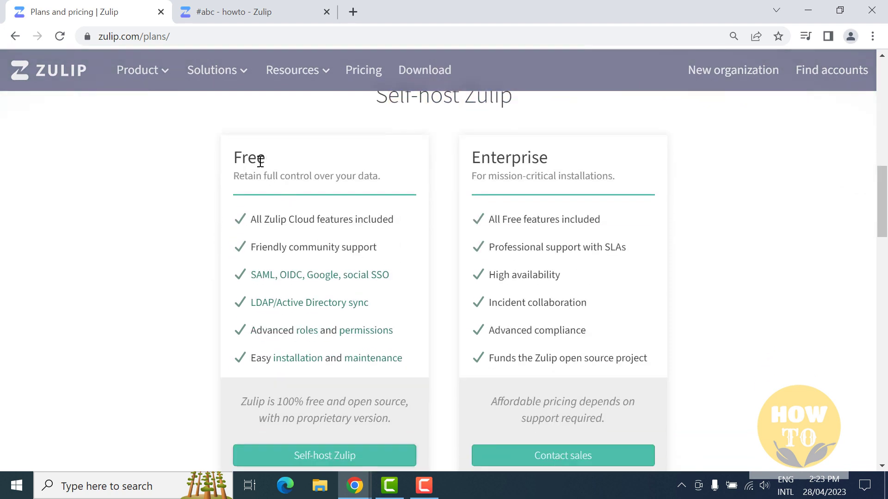
left_click_drag(266, 159, 236, 165)
scroll(366, 245, "down", 3)
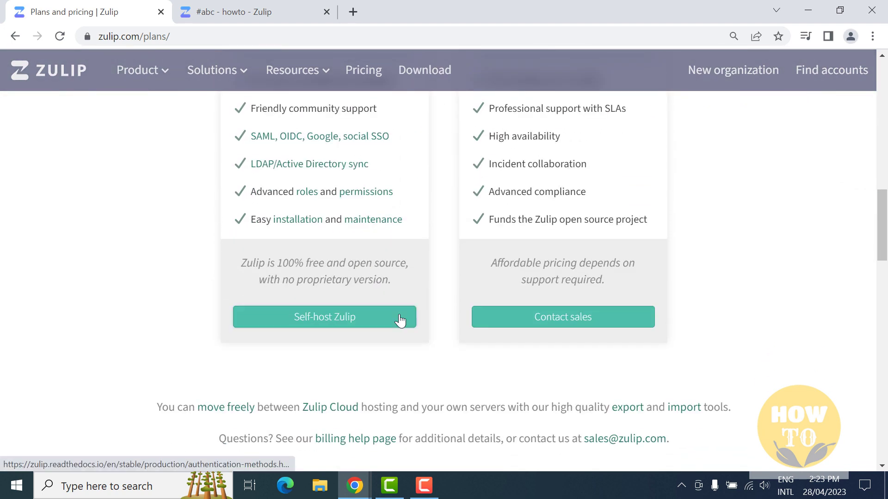
scroll(453, 280, "down", 5)
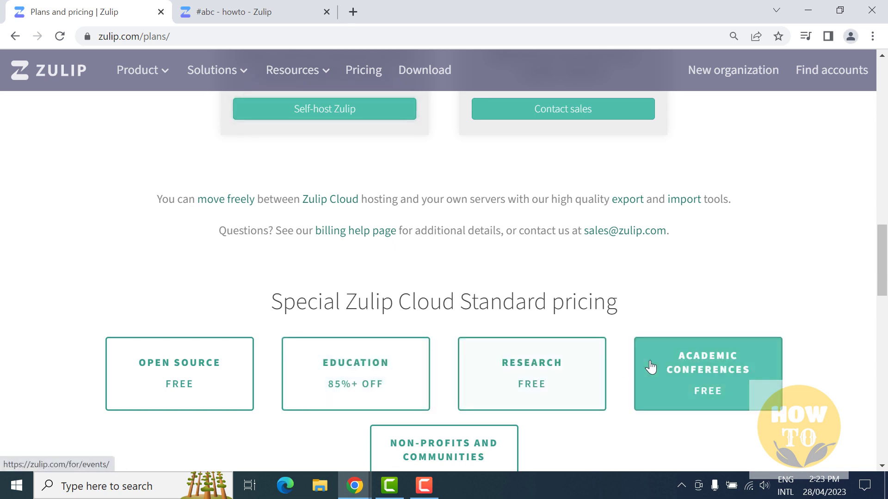
scroll(648, 367, "down", 3)
scroll(469, 341, "down", 6)
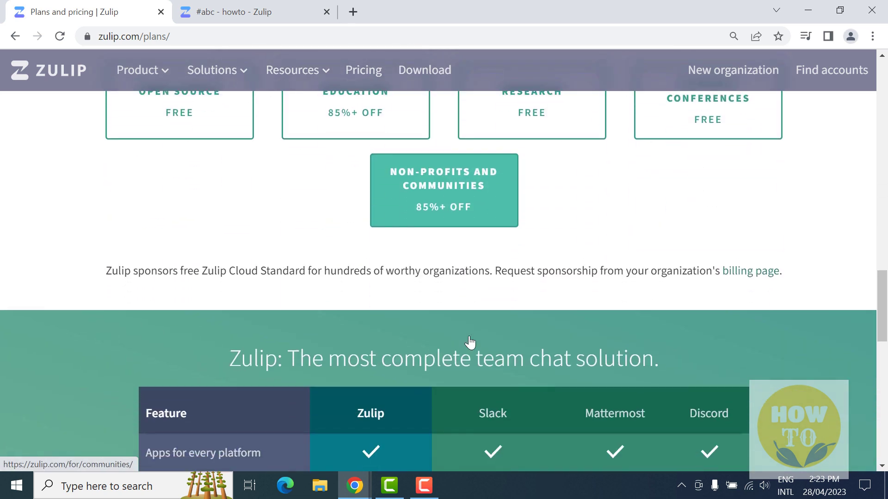
scroll(443, 303, "down", 6)
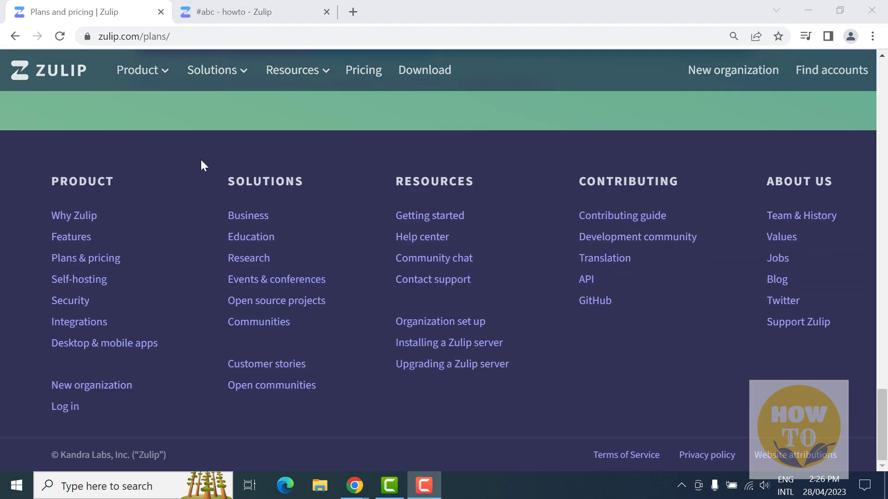
Go to Product > Integrations and browse the integration cards from Airbrake to Dark Sky.
left_click(165, 80)
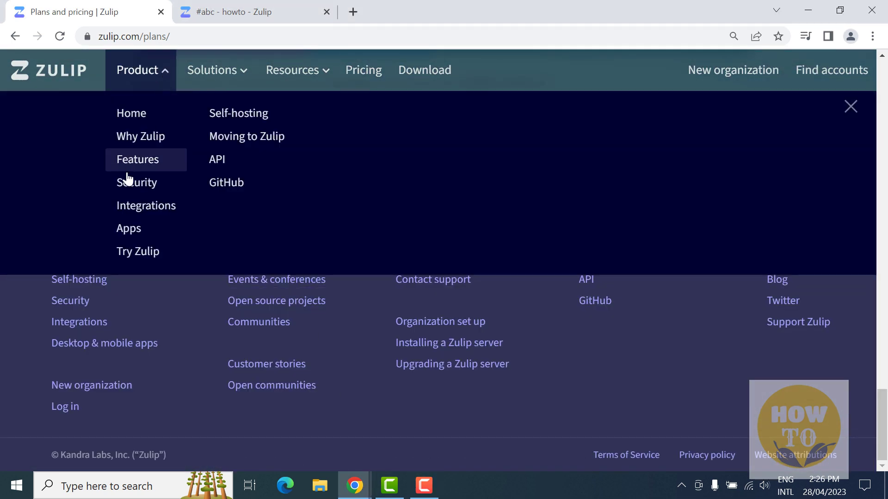
left_click(140, 210)
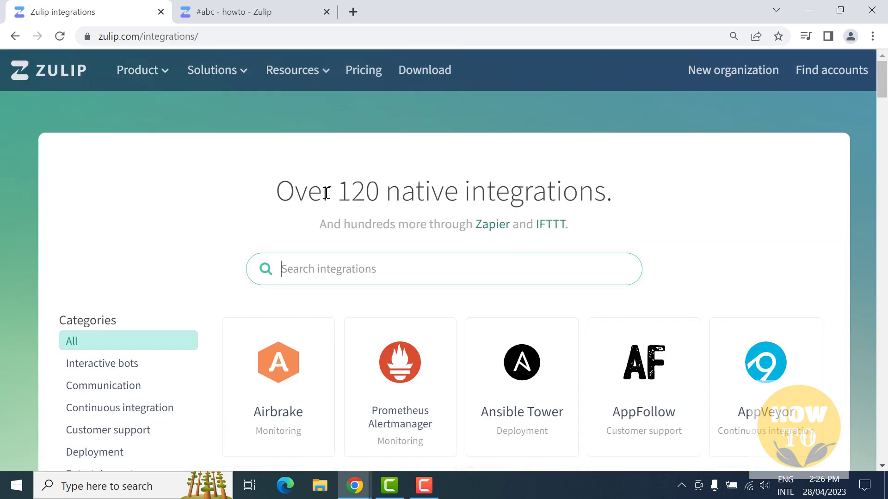
left_click_drag(286, 190, 612, 197)
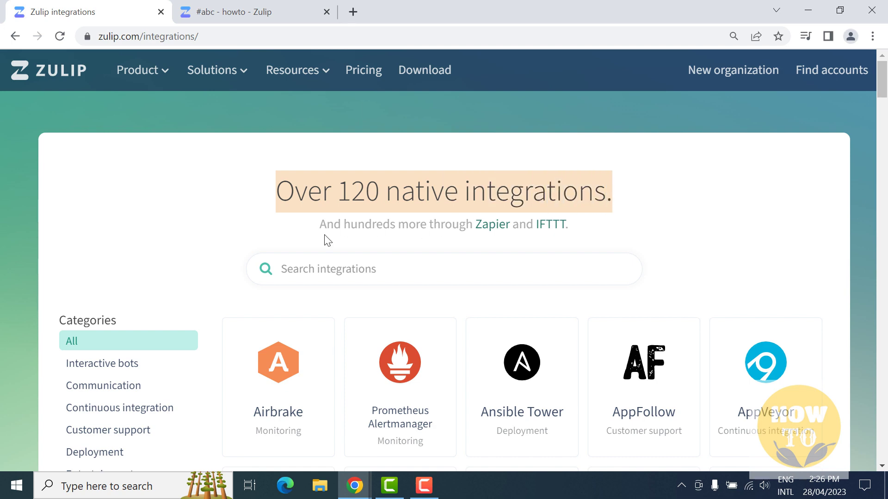
left_click_drag(324, 224, 572, 231)
scroll(459, 266, "down", 3)
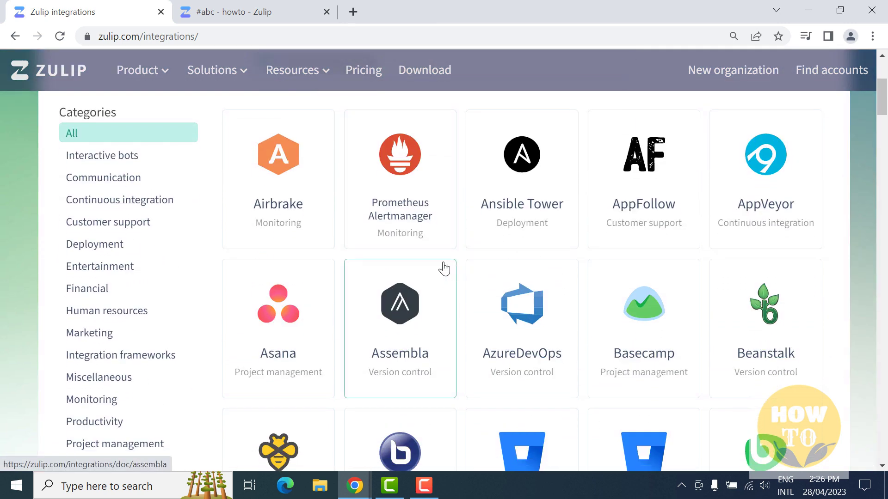
scroll(377, 254, "down", 3)
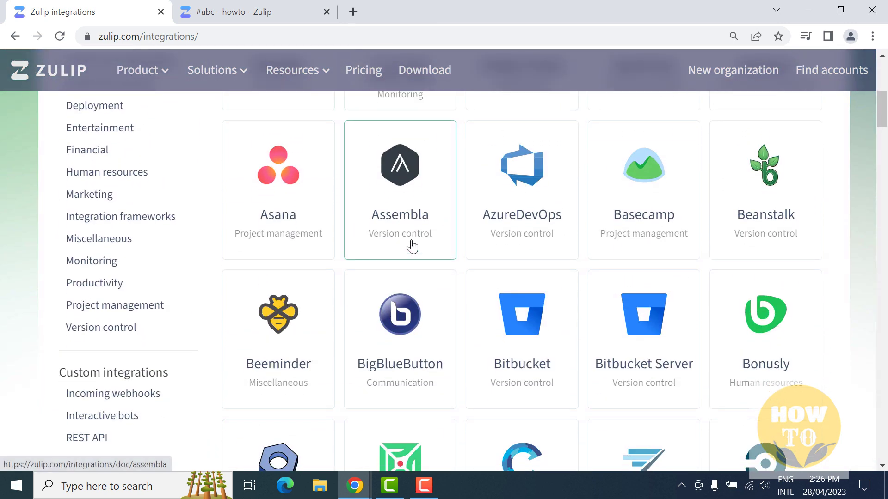
scroll(412, 246, "down", 2)
scroll(412, 246, "down", 1)
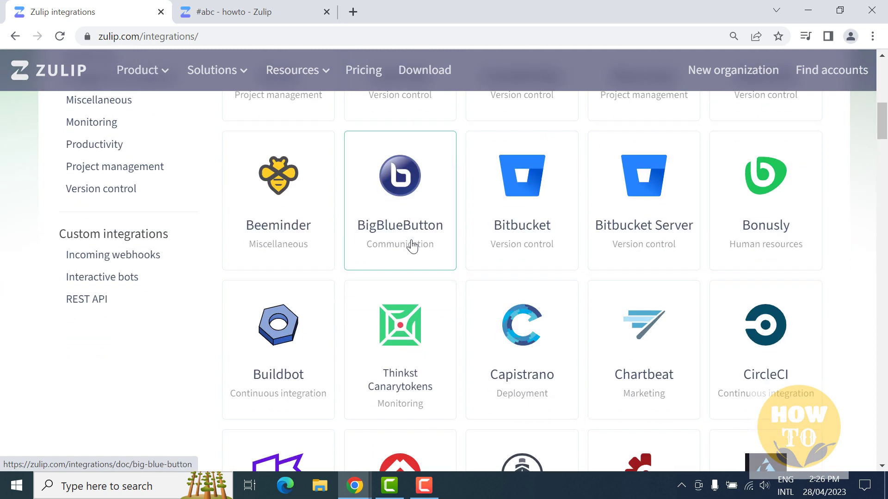
scroll(412, 246, "down", 3)
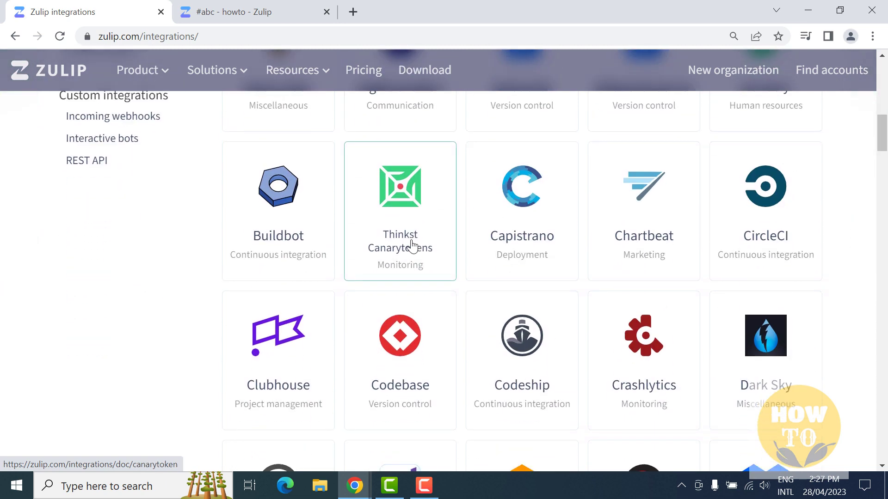
Read the Buildbot integration instructions, then return to the integrations list.
left_click(291, 238)
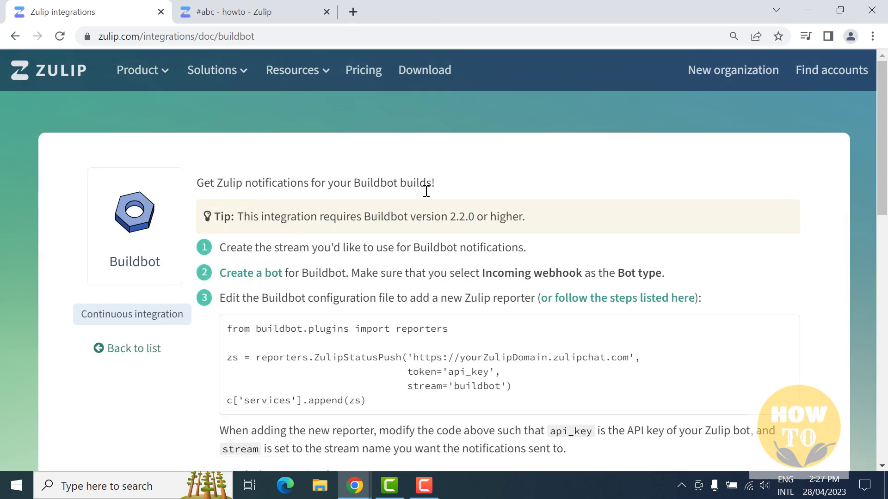
scroll(370, 257, "down", 3)
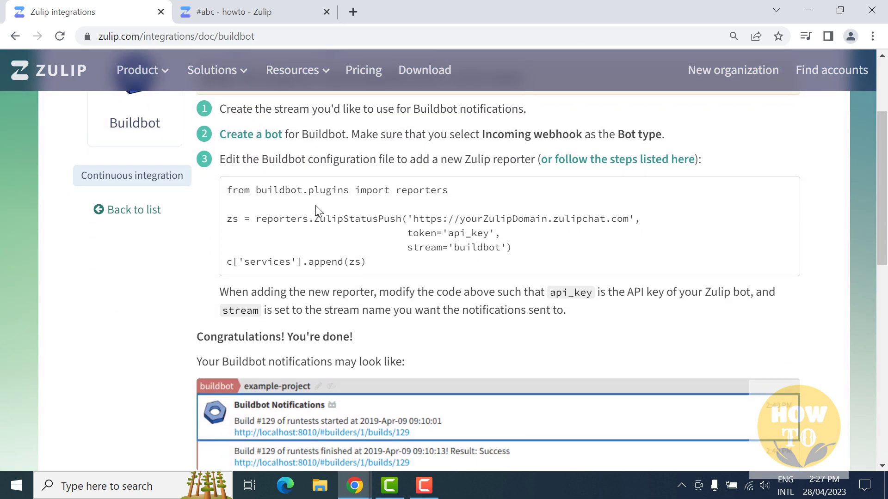
scroll(434, 273, "down", 2)
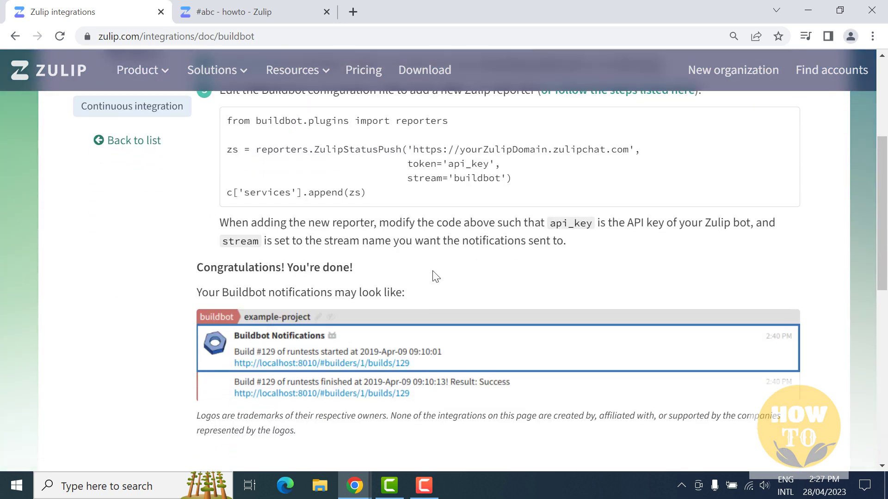
scroll(384, 307, "down", 6)
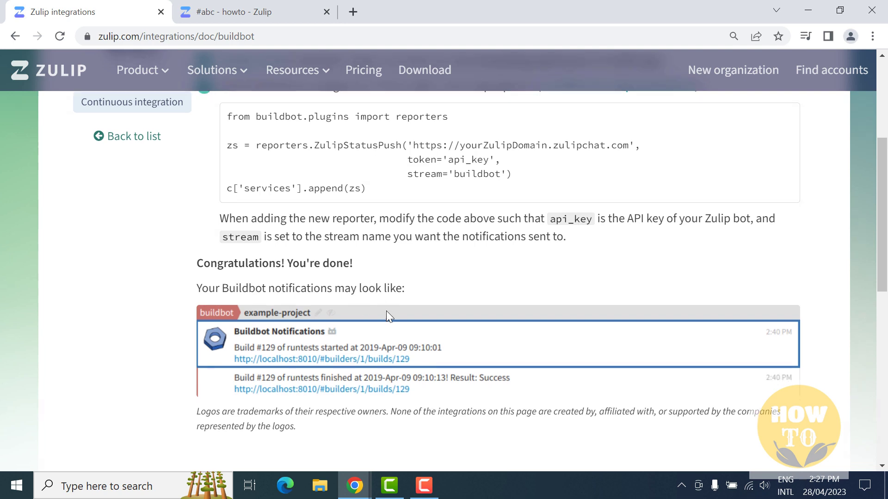
scroll(389, 307, "up", 12)
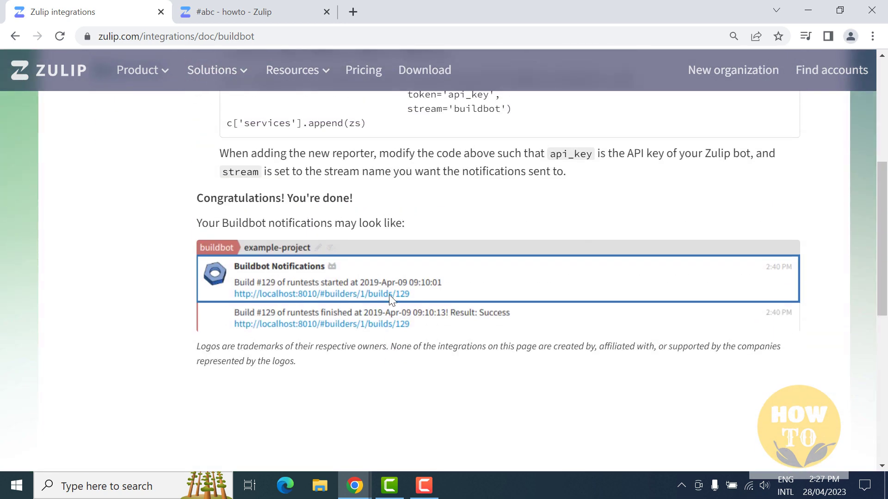
left_click(16, 37)
Open the Email integration docs and read its help on messaging a stream by email.
scroll(467, 272, "down", 12)
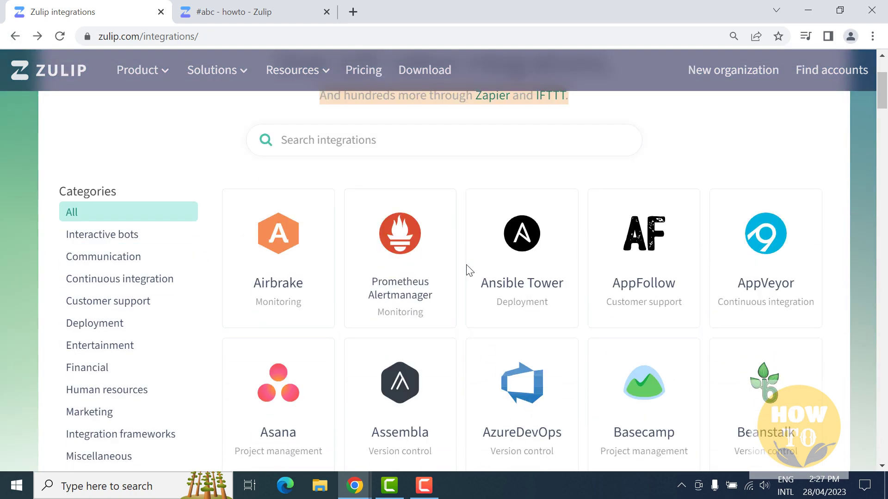
scroll(467, 271, "down", 10)
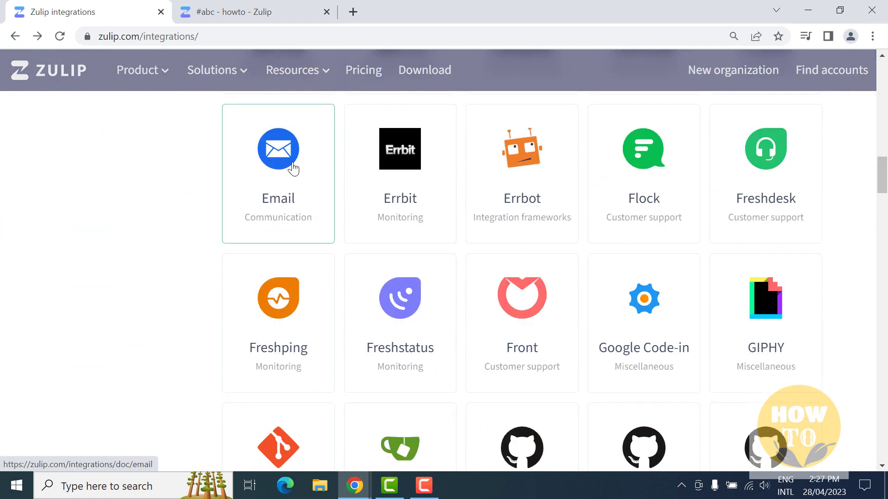
left_click(293, 170)
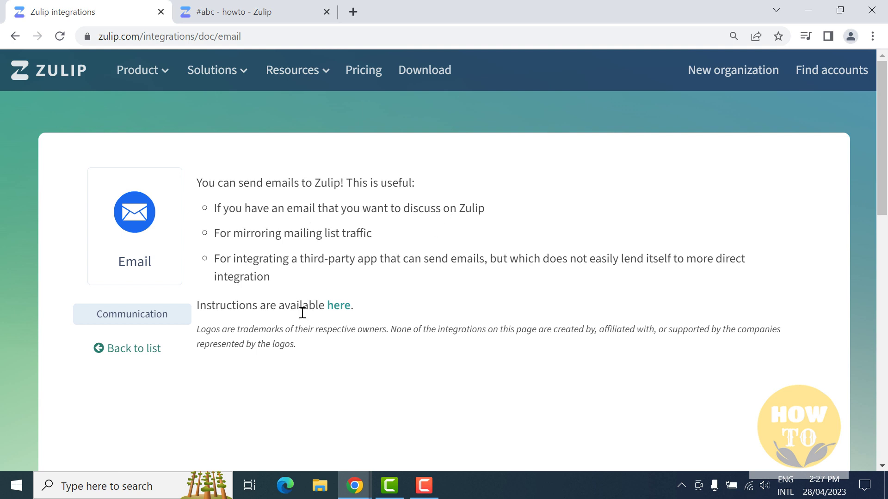
scroll(304, 320, "down", 1)
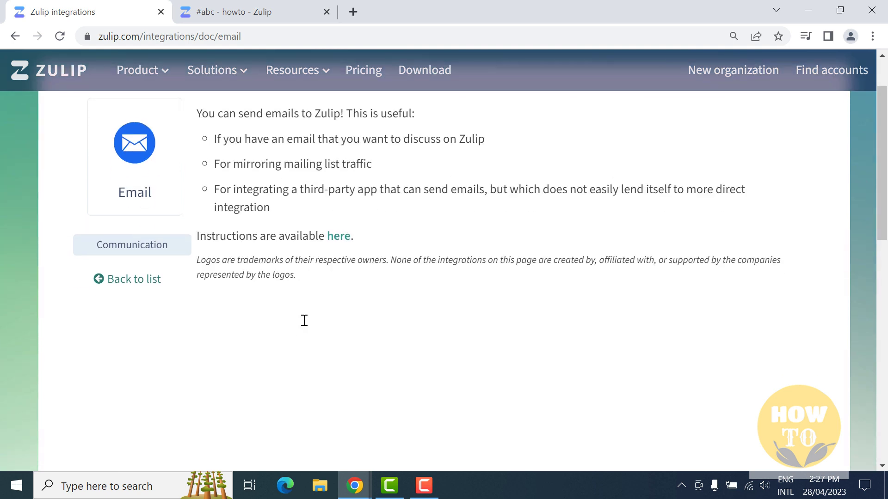
left_click(338, 237)
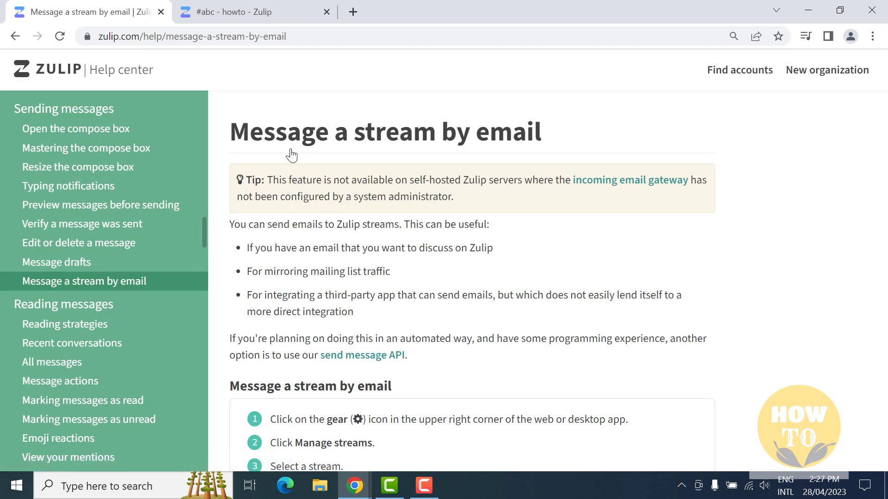
scroll(395, 279, "down", 3)
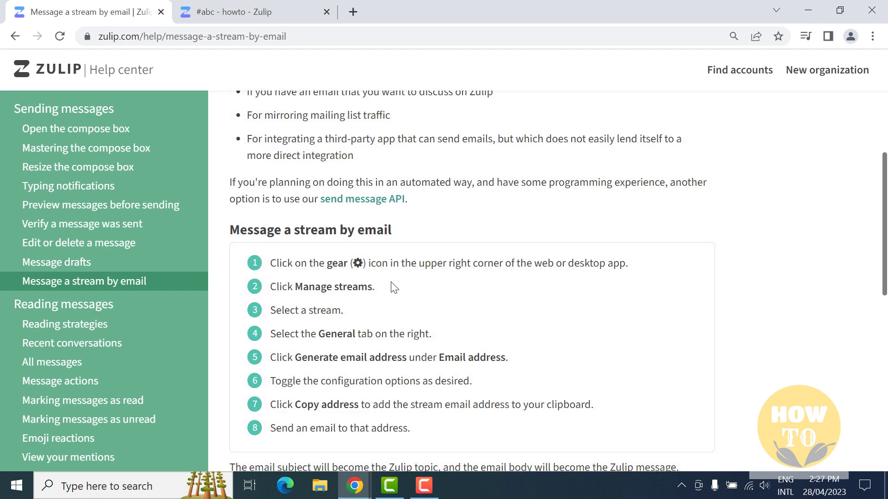
scroll(393, 287, "down", 2)
scroll(353, 325, "down", 7)
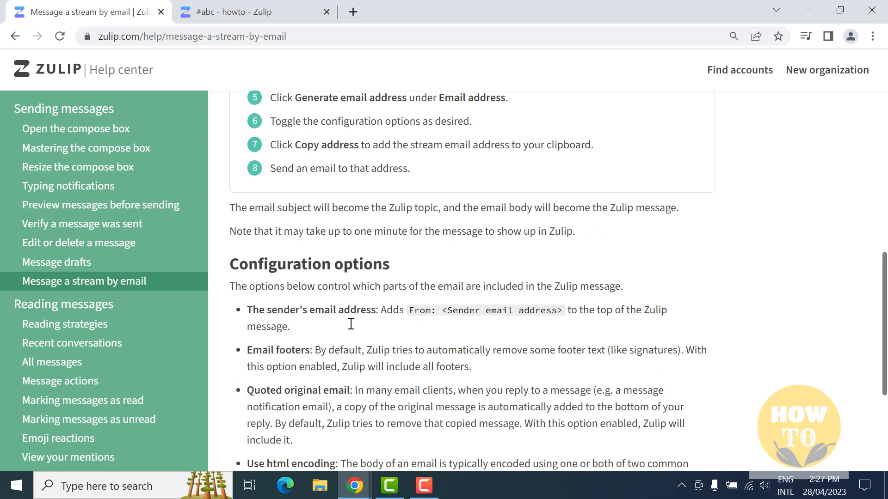
scroll(363, 224, "up", 7)
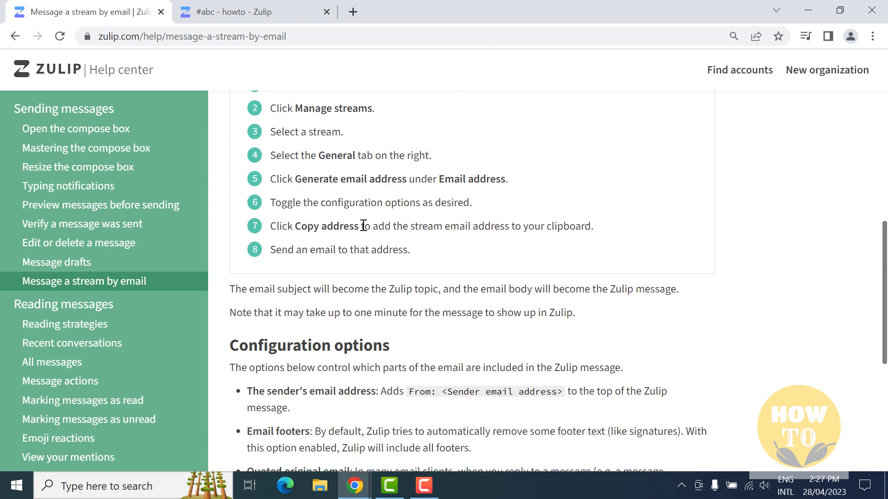
scroll(362, 221, "up", 6)
Go back through the Email doc to the full integrations list and scroll through it.
left_click(15, 37)
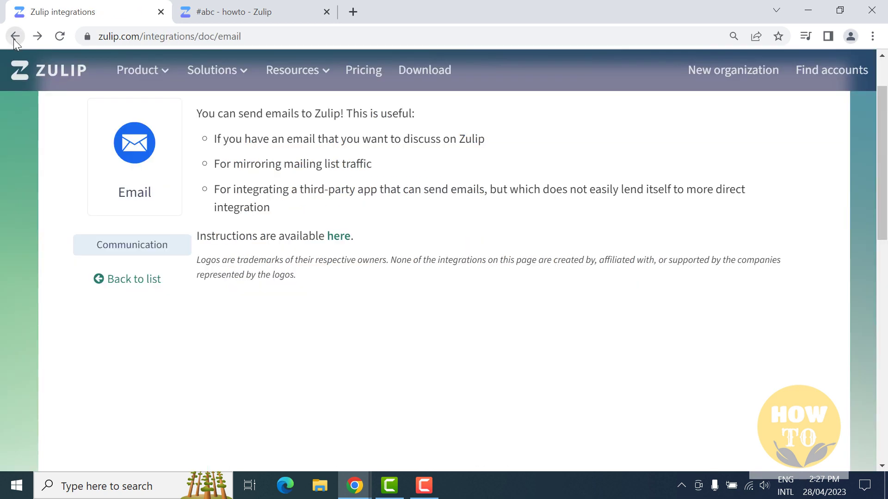
left_click(15, 37)
scroll(472, 264, "down", 3)
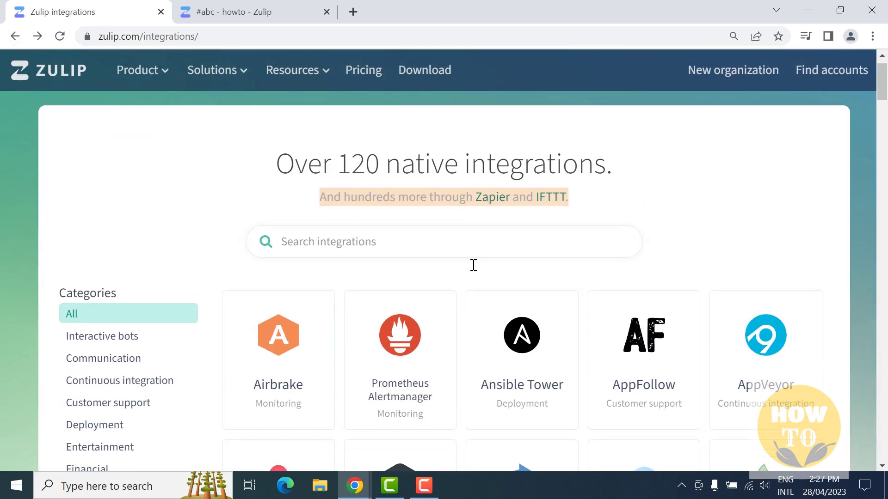
scroll(473, 266, "down", 4)
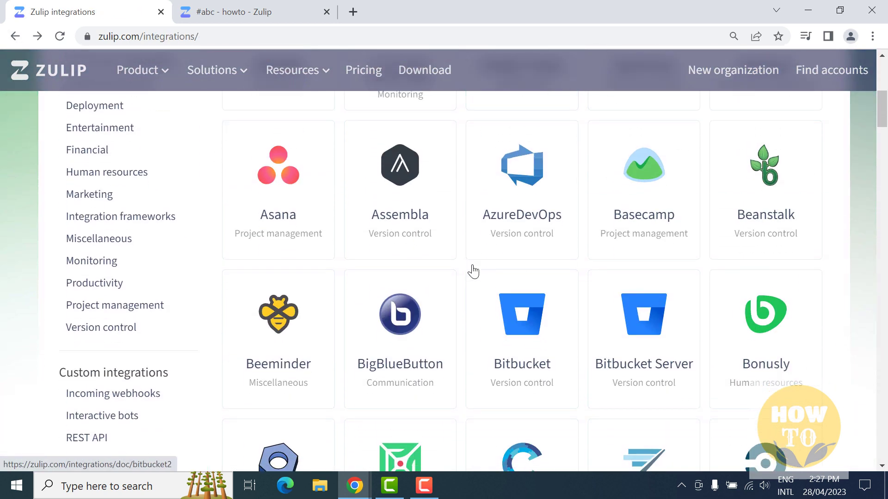
scroll(472, 271, "up", 1)
scroll(473, 271, "up", 6)
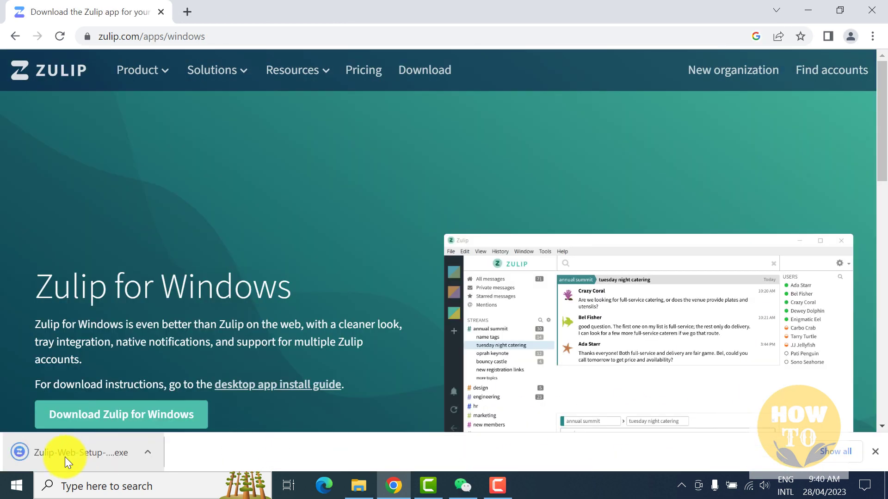
Run the Zulip setup file and install for all users into C:\Program Files\Zulip.
left_click(65, 454)
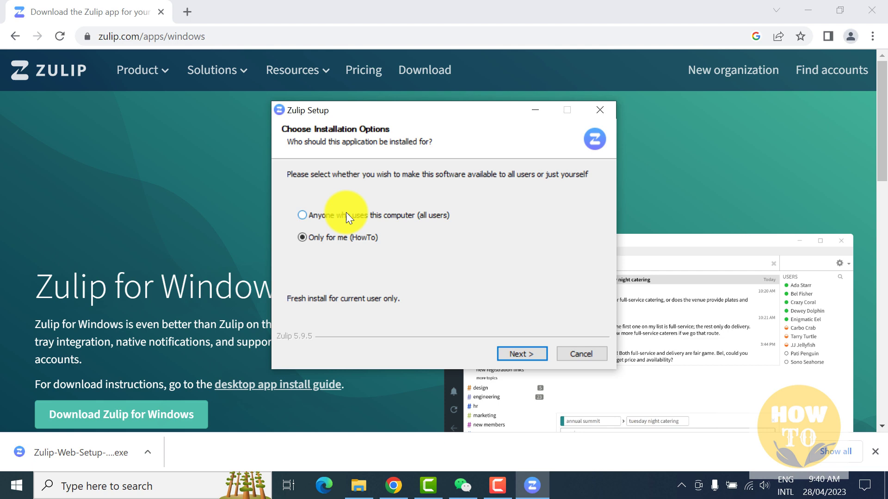
left_click(346, 214)
left_click(528, 352)
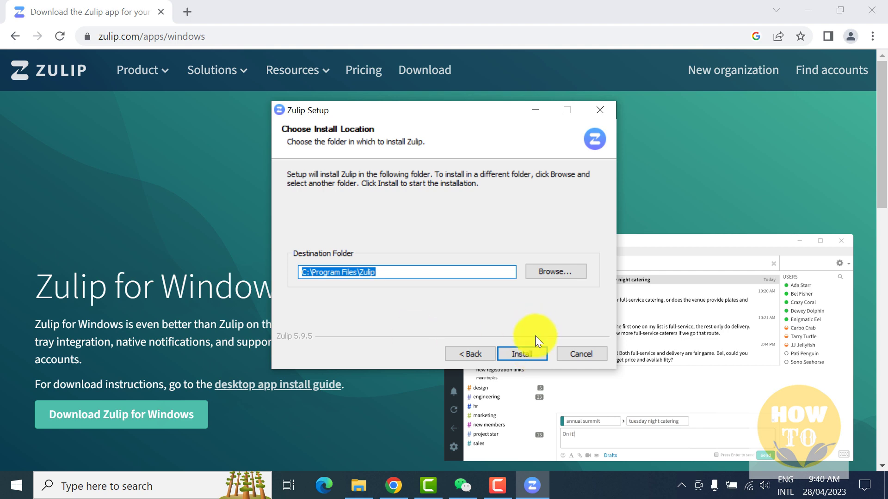
left_click(530, 352)
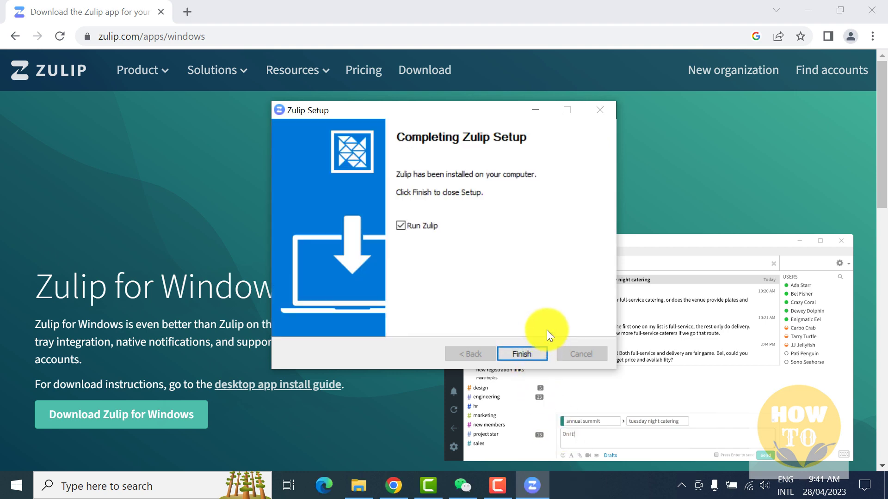
Finish setup to launch Zulip, then bring its window forward and shift it slightly left.
left_click(525, 354)
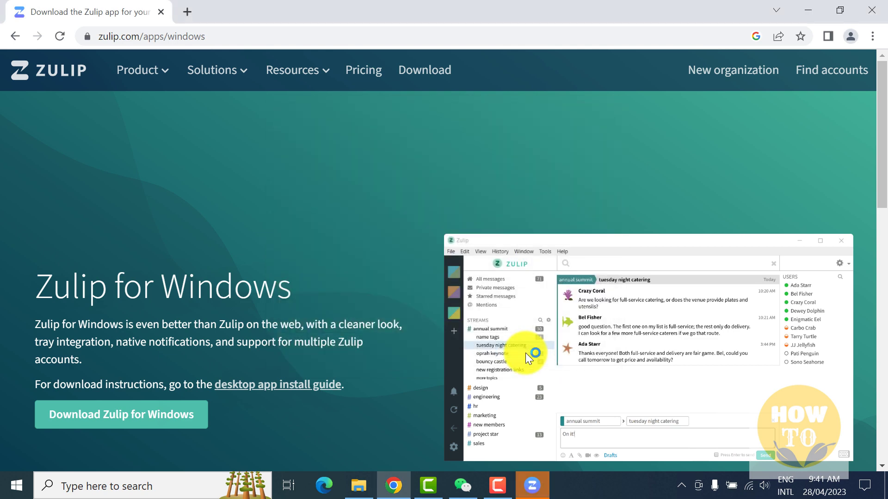
left_click(537, 483)
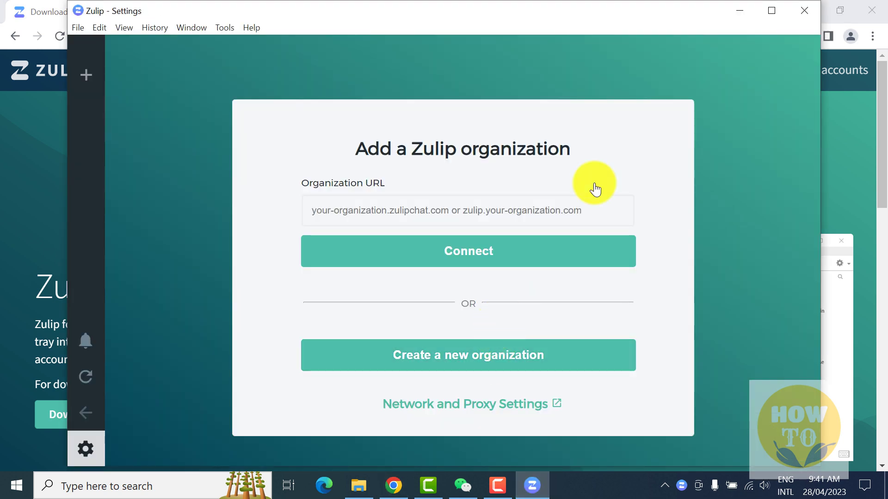
left_click_drag(644, 20, 610, 15)
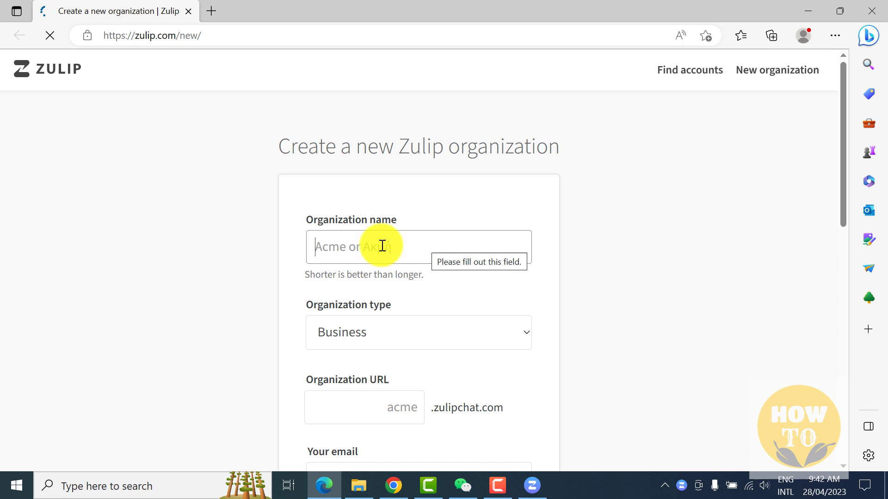
Enter the organization name, choose its organization type, and set the URL to howto.
left_click(383, 247)
type("howto")
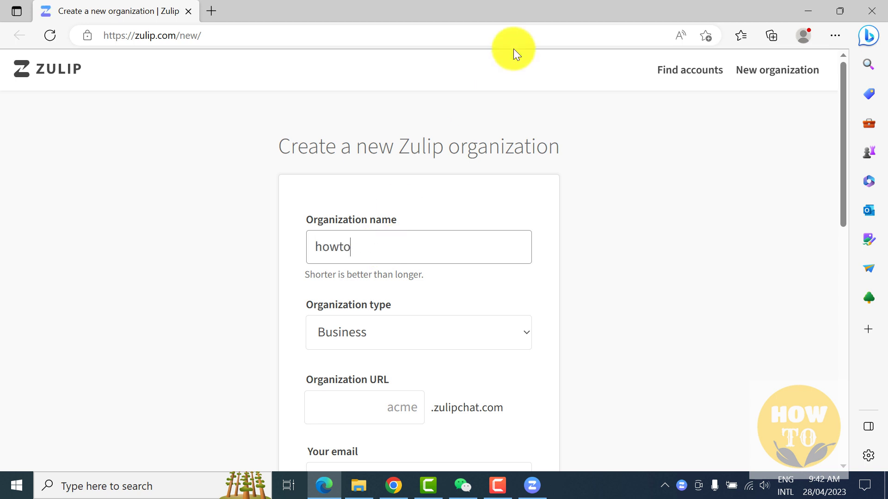
key("Tab")
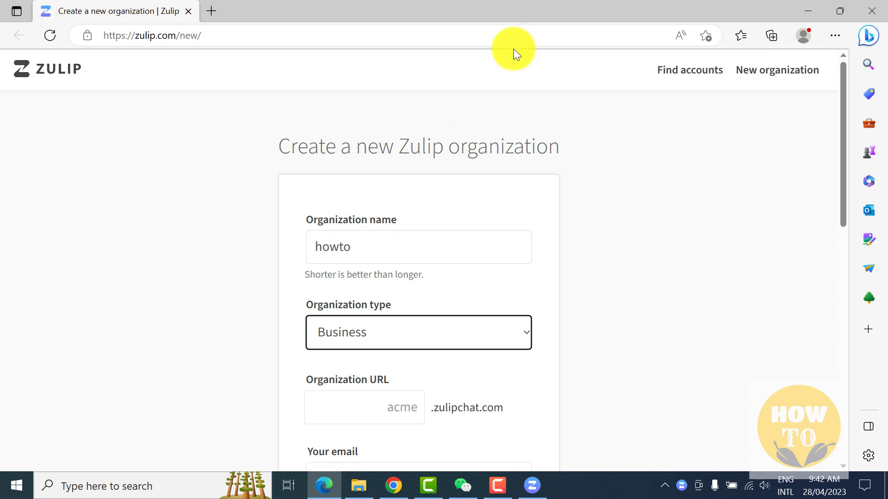
key("Down")
key("Down")
key("Down")
key("Down")
key("Down")
key("Down")
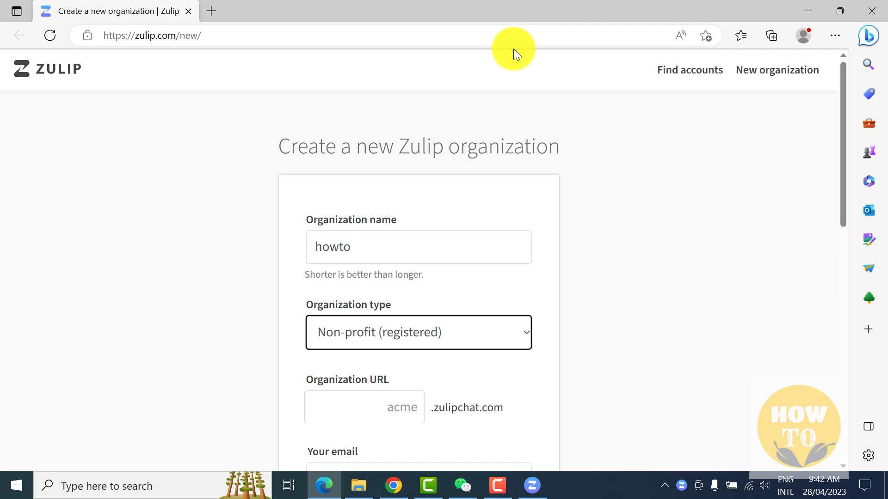
key("Down")
key("Down")
key("Down")
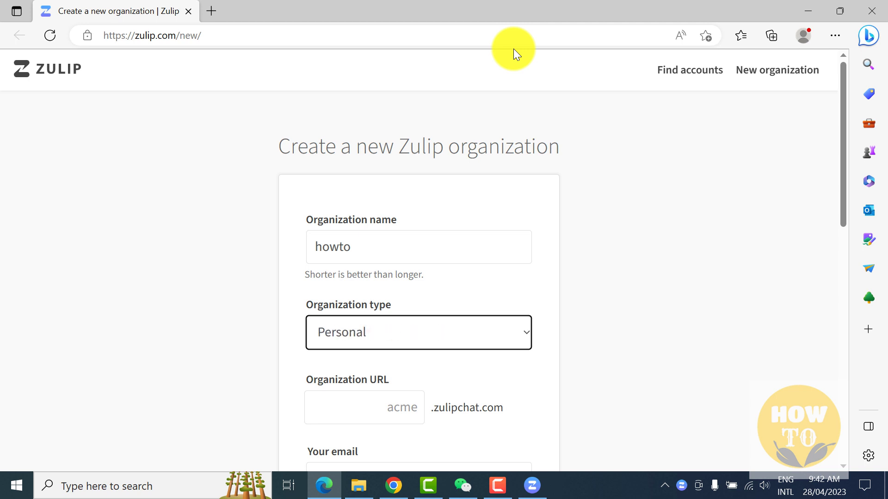
key("Tab")
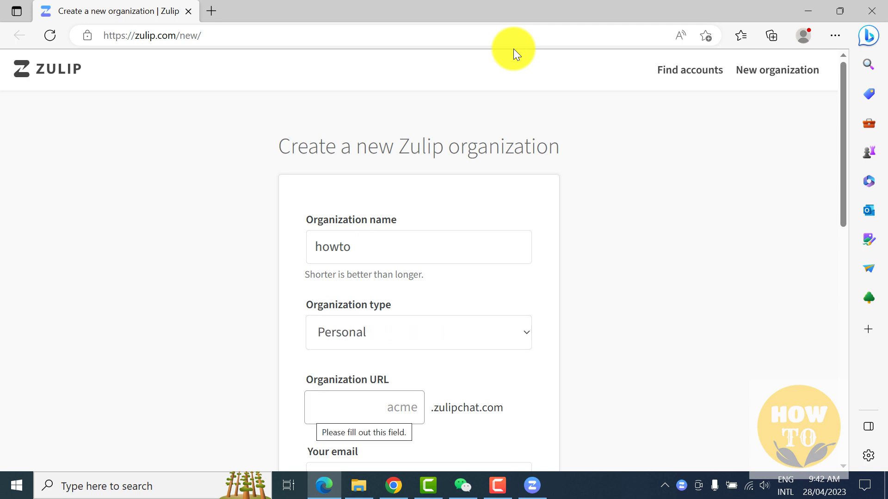
type("howto")
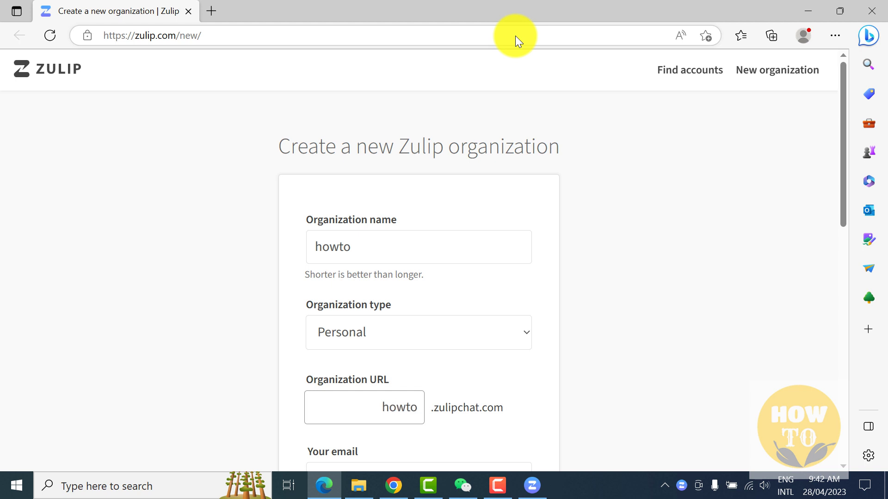
Fill in the account email address and submit the new organization request.
scroll(558, 213, "down", 1)
scroll(557, 214, "down", 2)
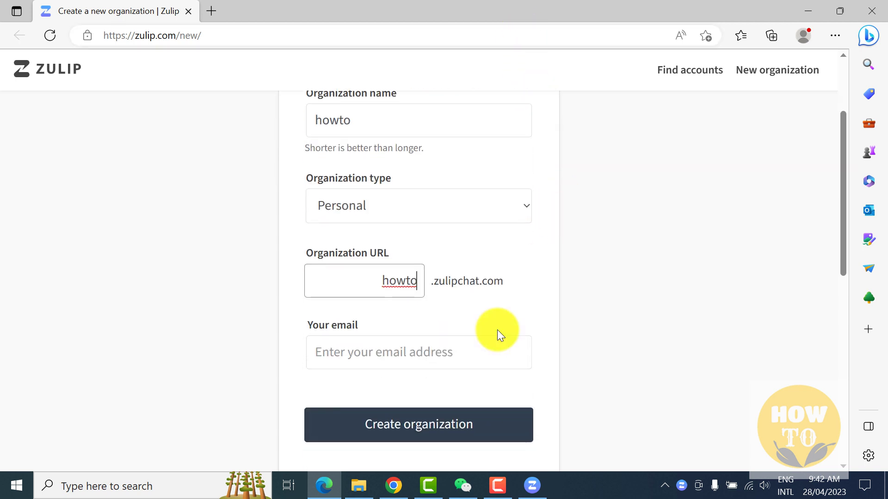
left_click(388, 350)
key("ctrl+v")
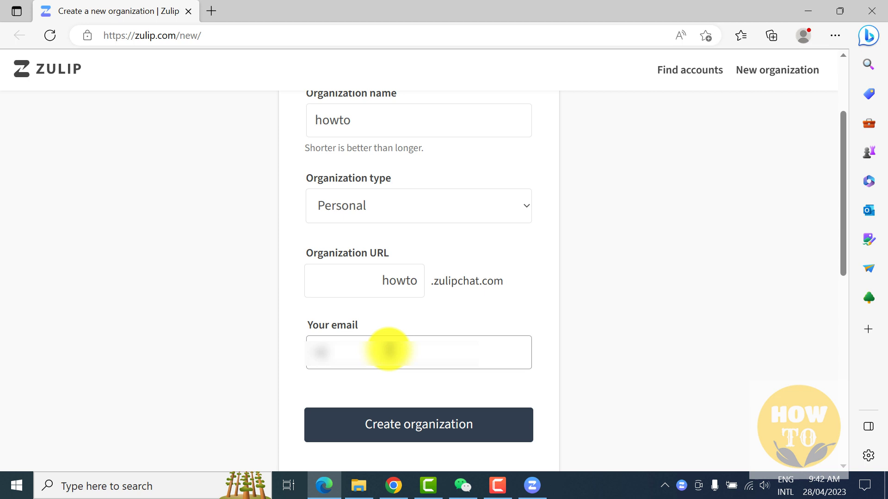
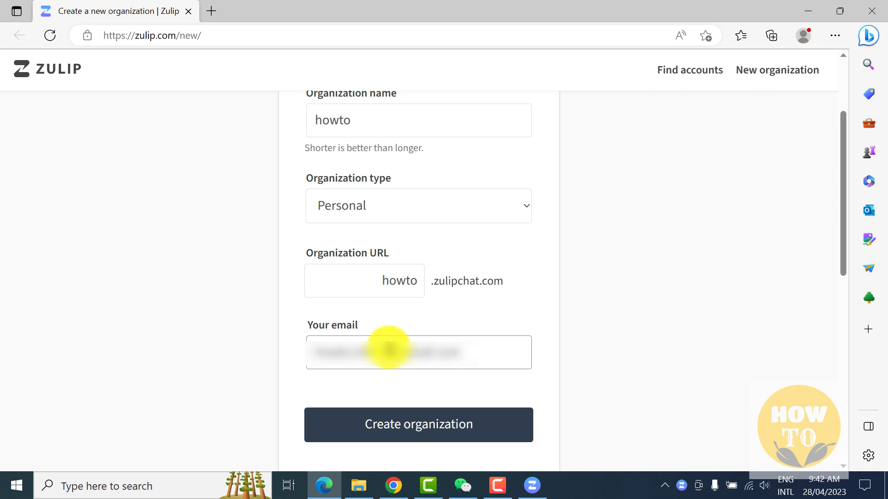
left_click(435, 429)
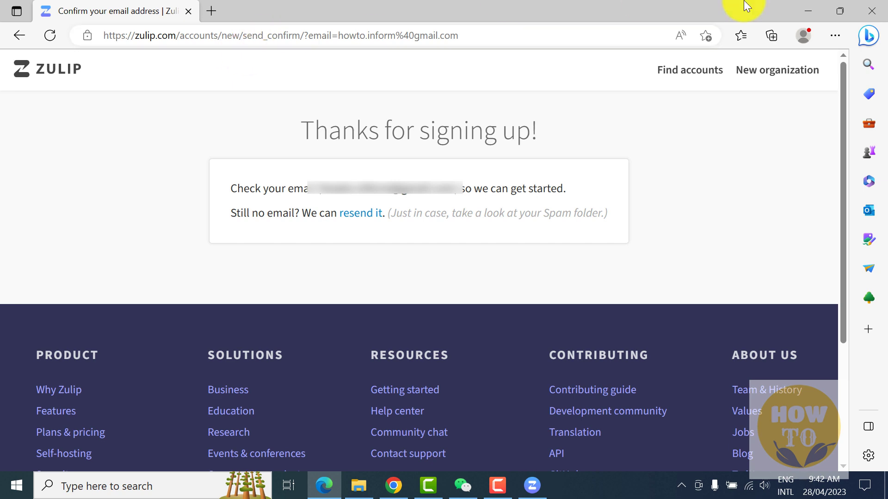
Close the Edge window showing the Thanks for signing up page.
left_click(859, 7)
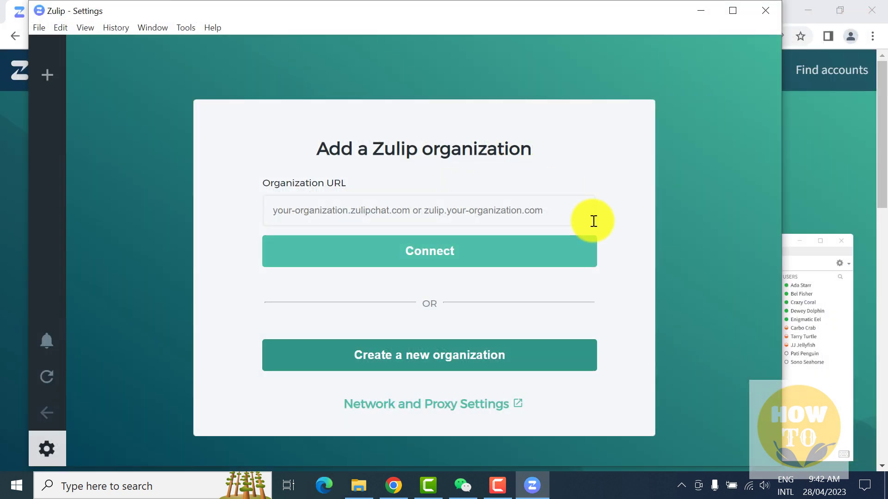
On the Chrome registration page, enter the account password, accept the Terms of Service, and sign up.
left_click(800, 146)
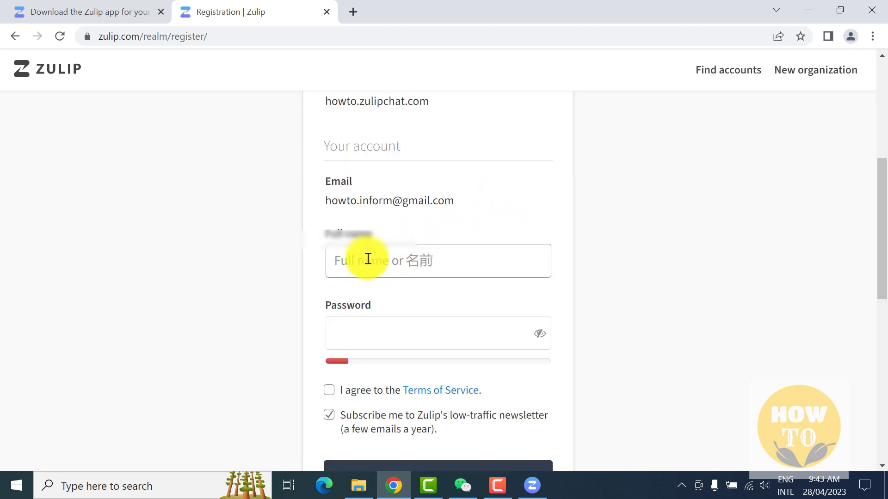
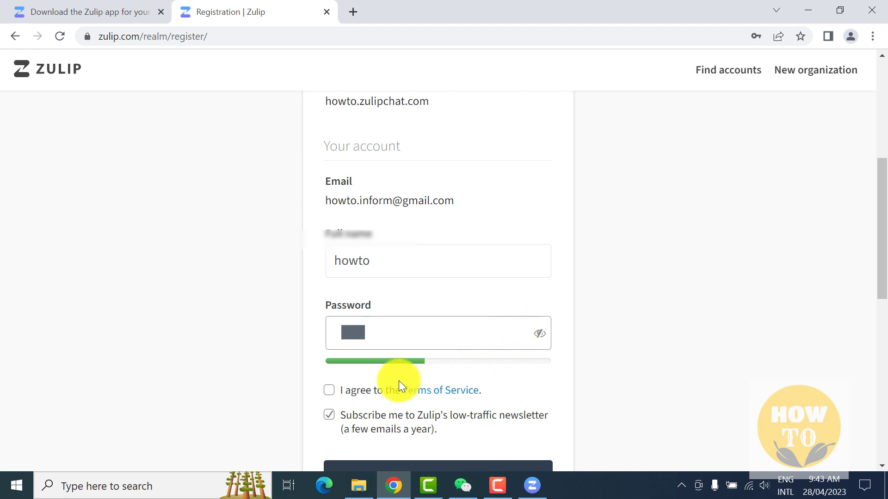
left_click(330, 392)
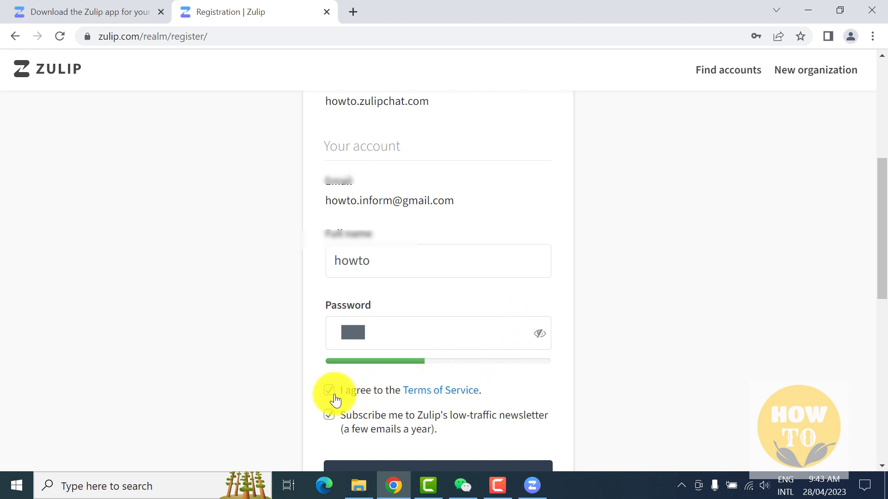
scroll(336, 401, "down", 1)
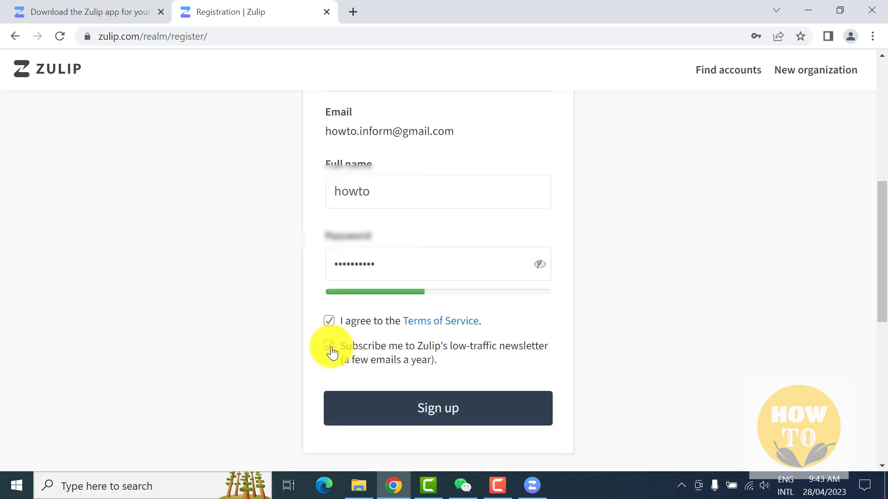
left_click(419, 406)
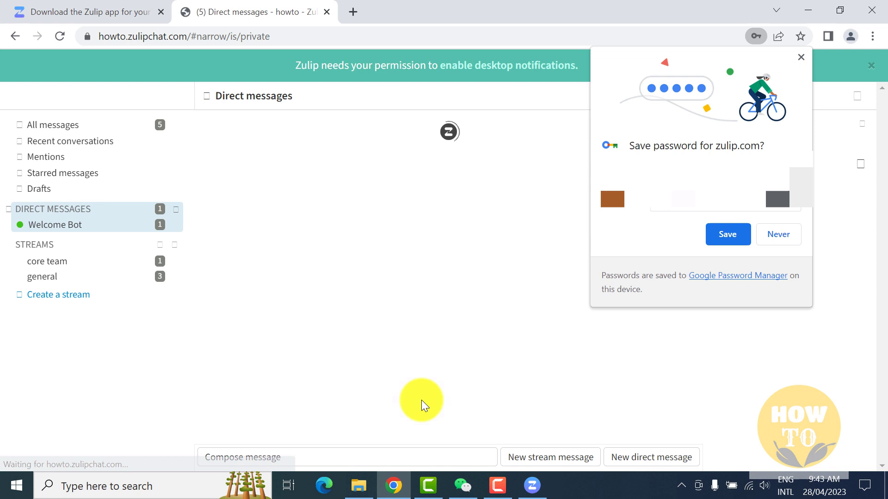
Save the sign-in password in Chrome's Save password prompt.
left_click(726, 236)
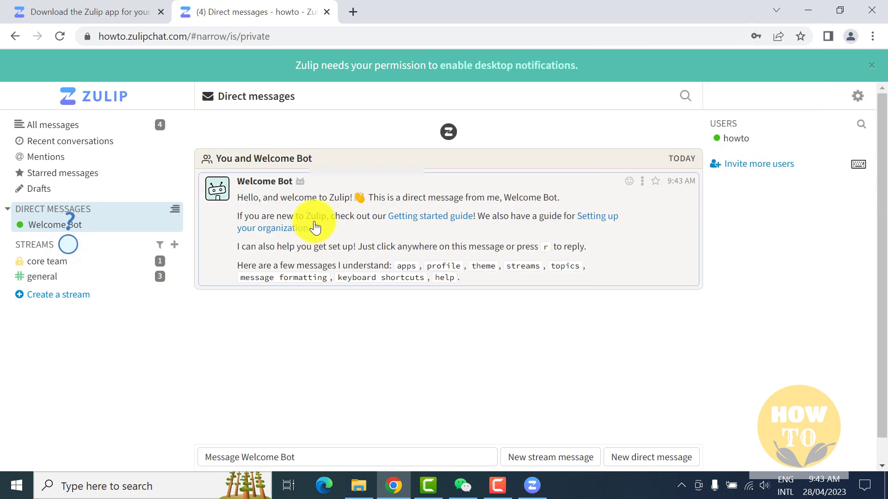
Scroll through All messages, then open #general's swimming turtles topic showing 'hi' and 'how are you'.
left_click(45, 127)
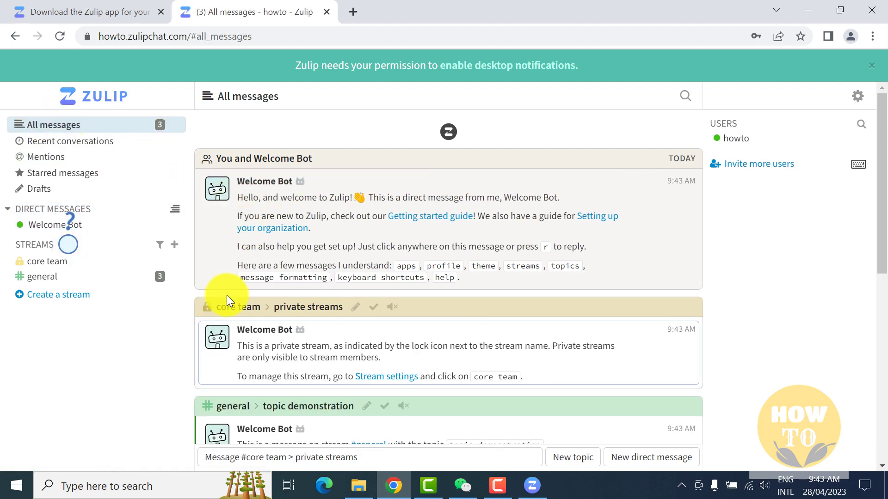
scroll(228, 294, "down", 1)
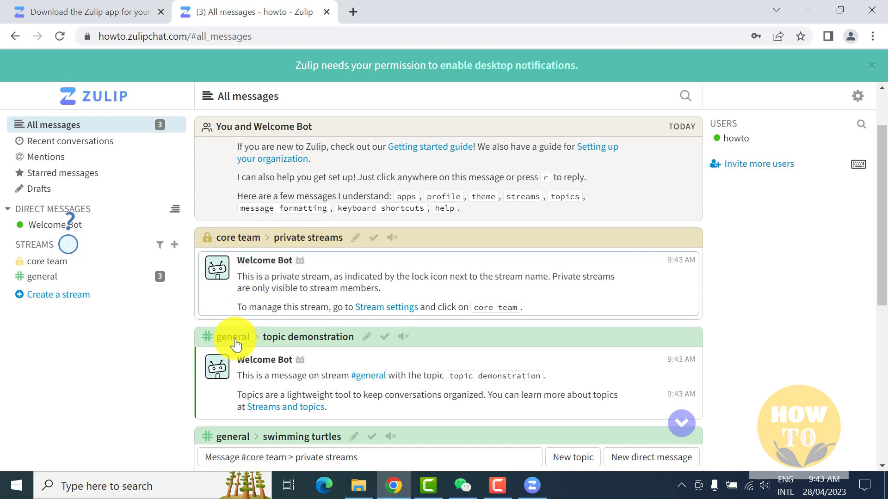
scroll(236, 344, "down", 1)
scroll(235, 345, "down", 1)
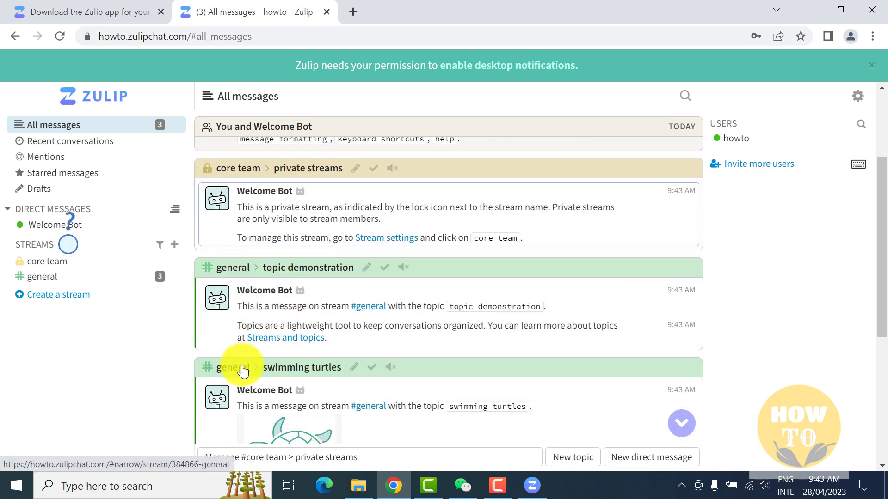
scroll(263, 381, "down", 3)
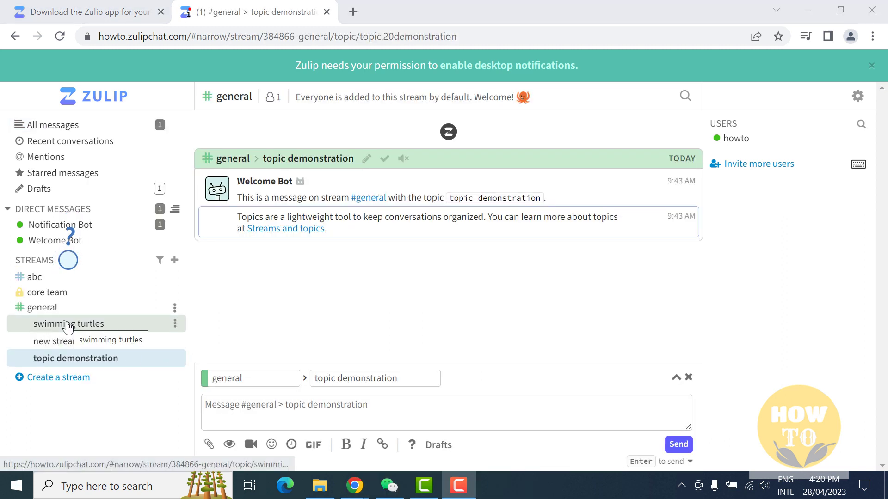
left_click(41, 307)
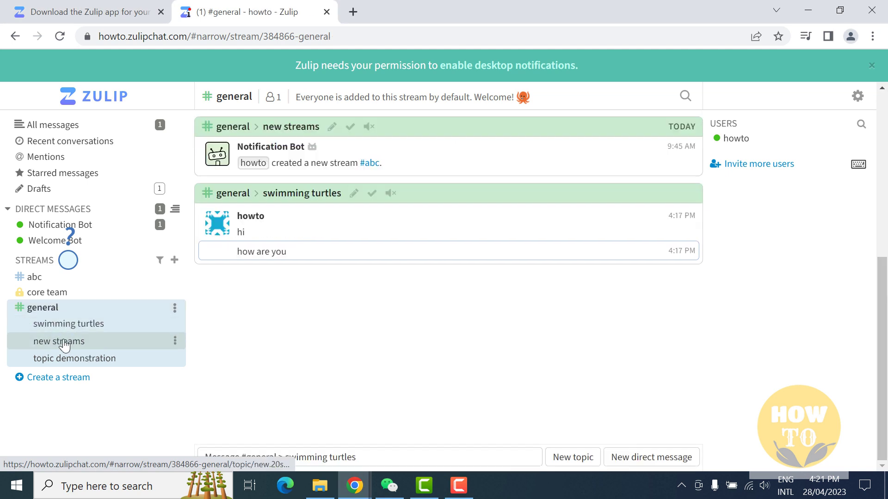
left_click(77, 326)
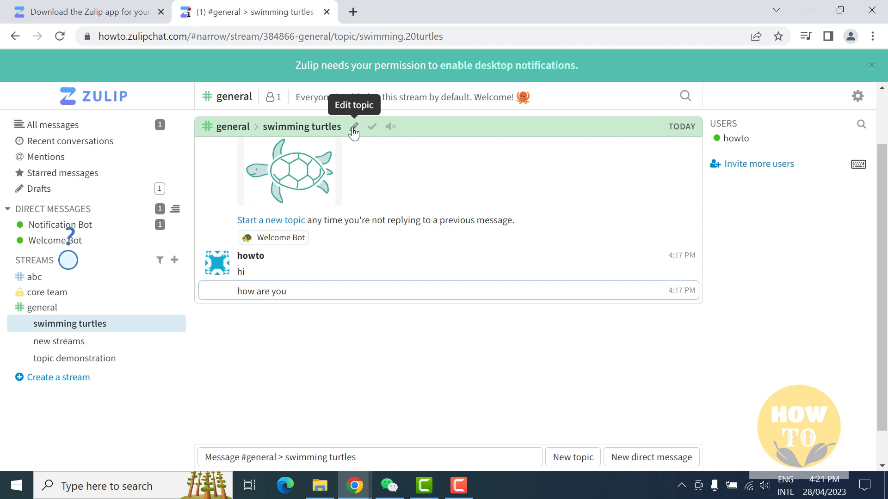
Rename the swimming turtles topic to 'howtoswiming'.
left_click(354, 127)
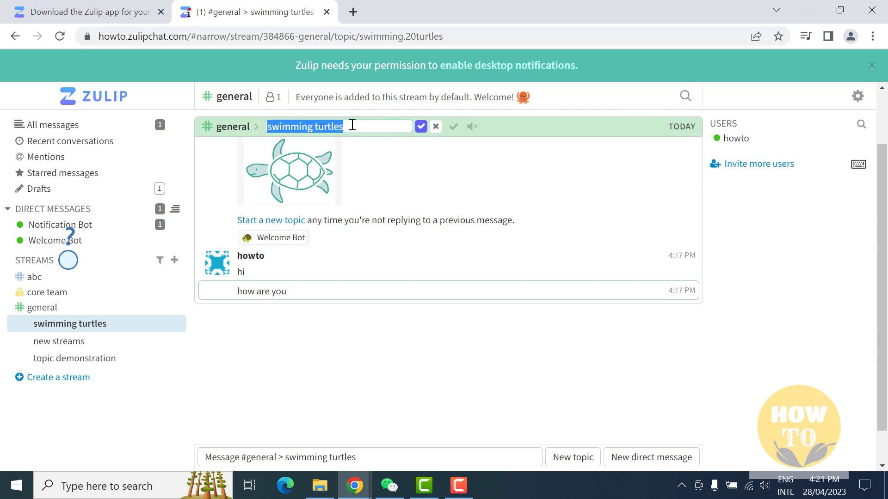
type("h")
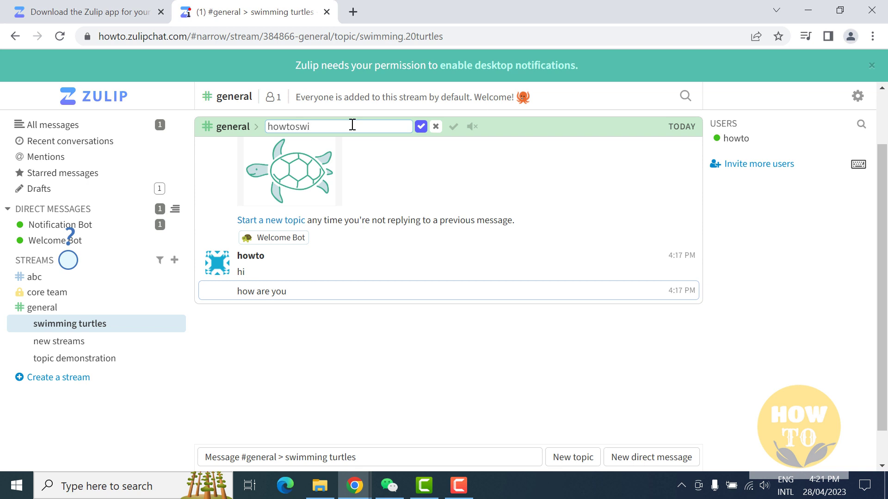
type("owtoswiming")
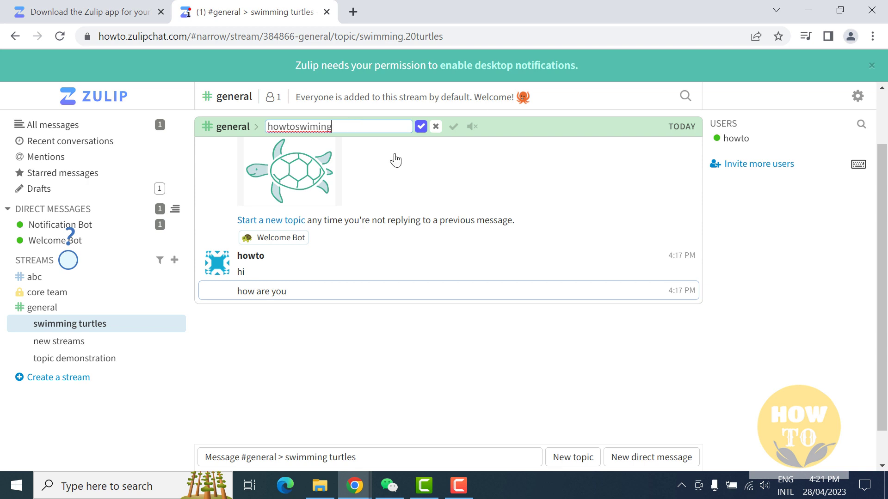
Mark the topic resolved and open the topic demonstration topic under general.
left_click(454, 127)
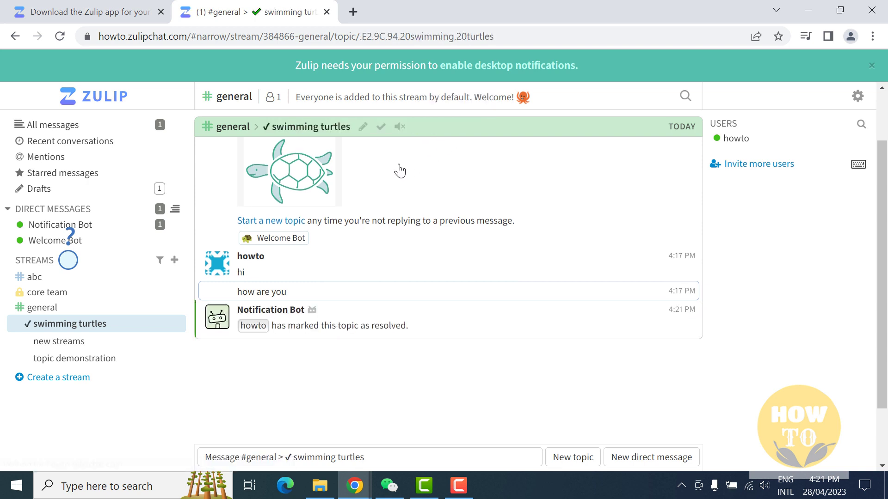
left_click(54, 343)
left_click(70, 363)
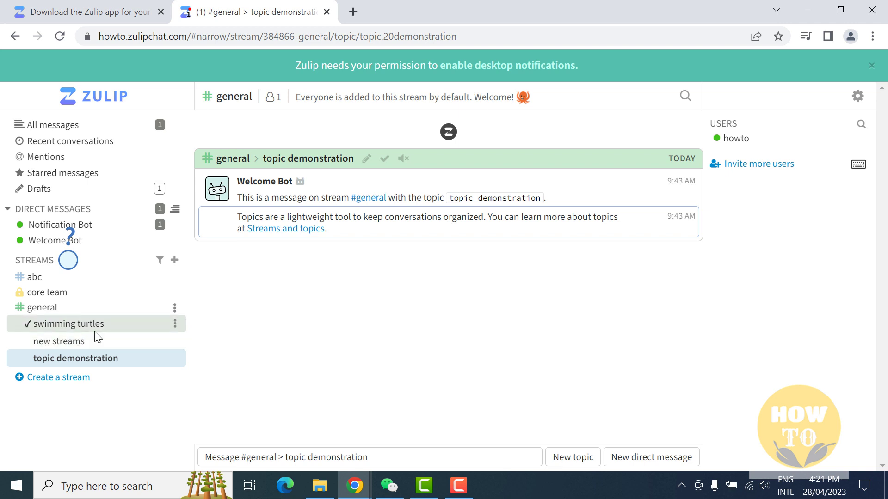
Open the topic demonstration topic in the general stream.
left_click(57, 308)
left_click(59, 341)
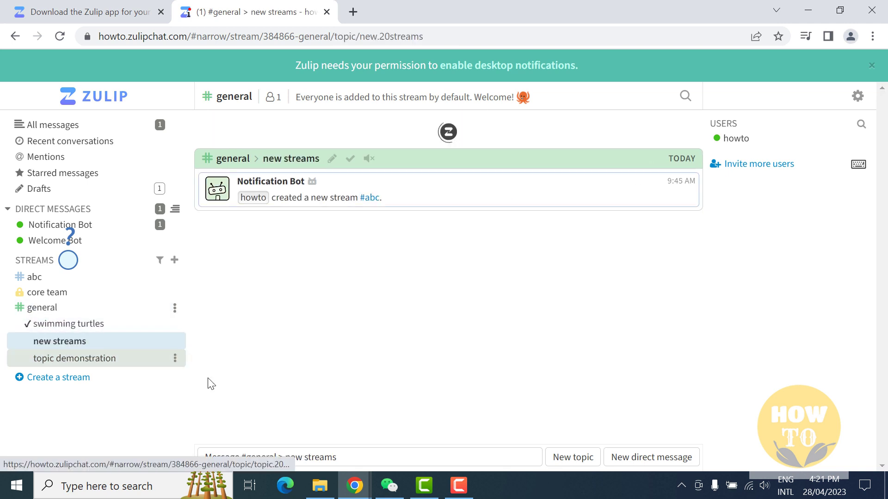
left_click(62, 360)
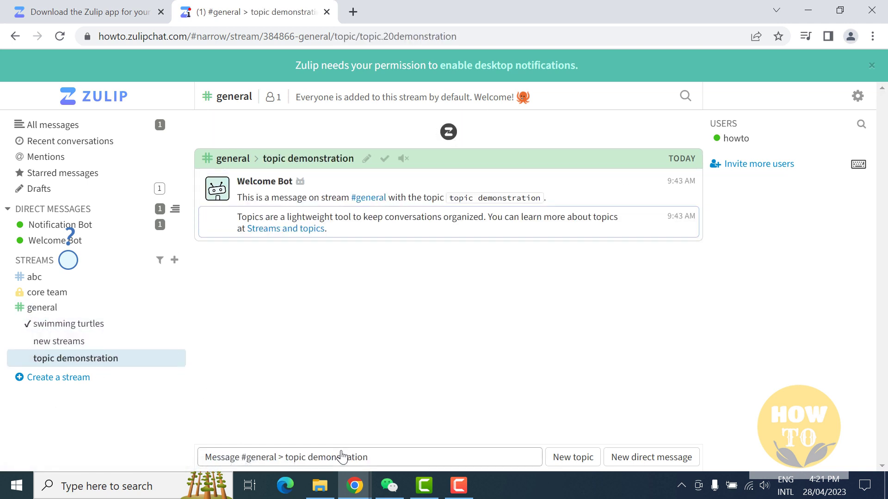
Send 'hi' in the topic, leaving the send option set to Enter.
left_click(284, 459)
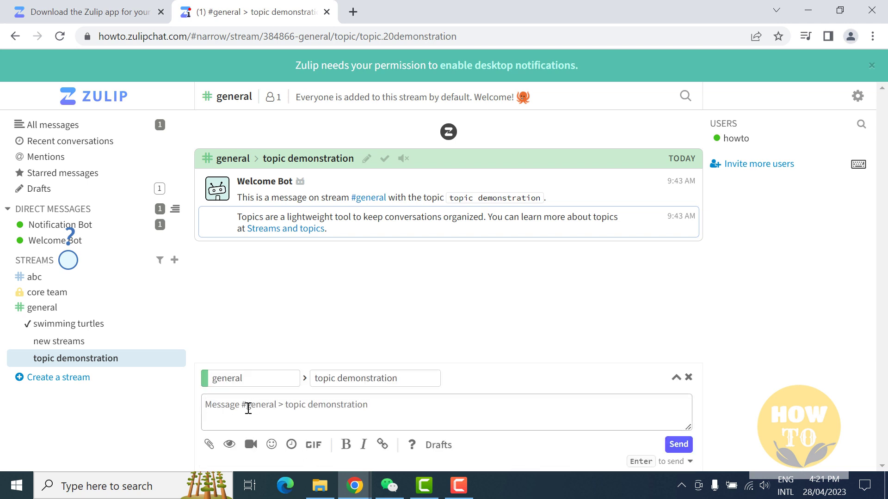
type("h")
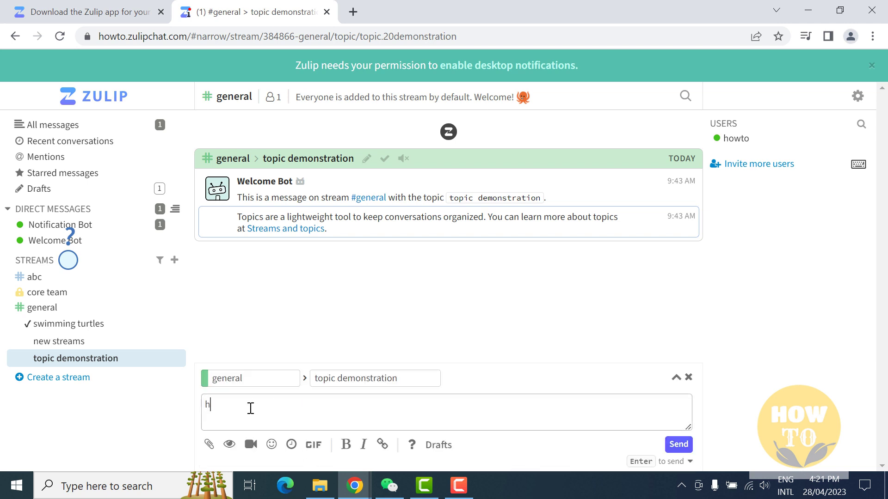
type("i")
key("Return")
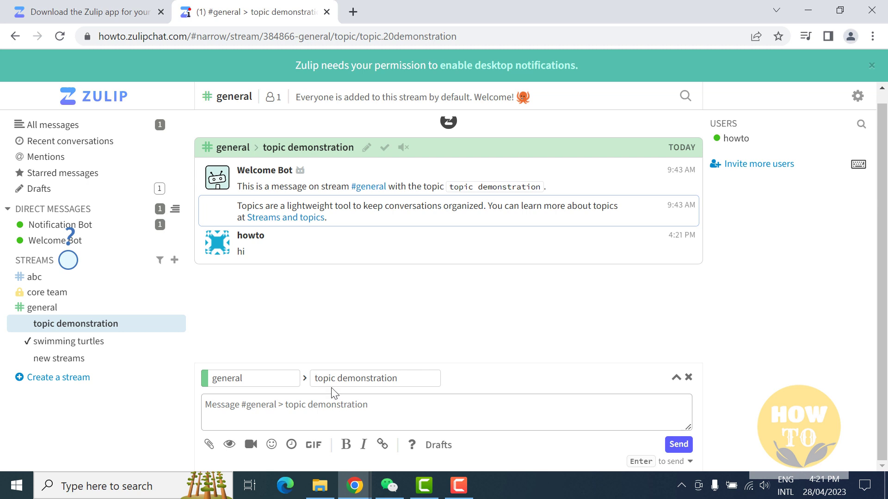
left_click(689, 463)
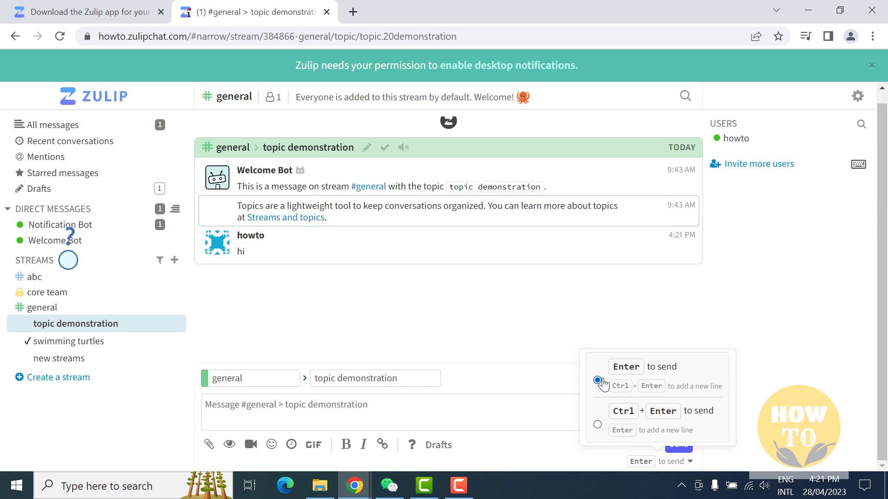
left_click(567, 407)
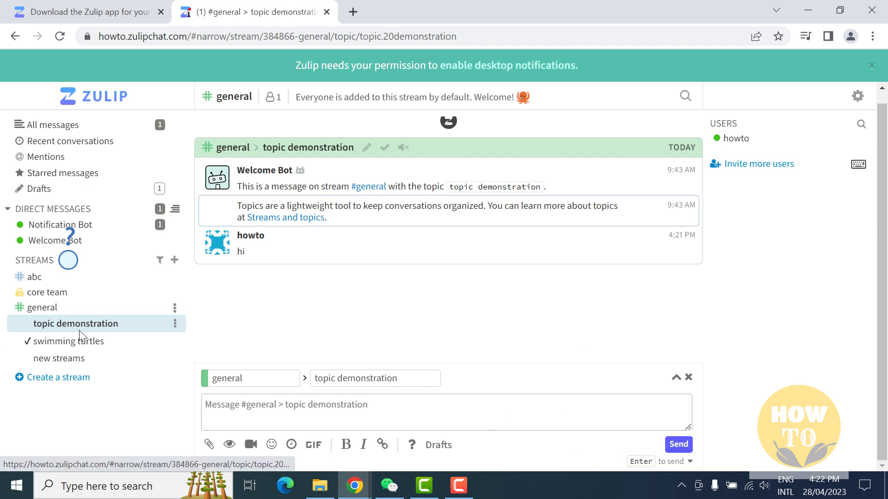
Review the Organization profile: name howto, type Business, empty description and profile picture.
left_click(857, 96)
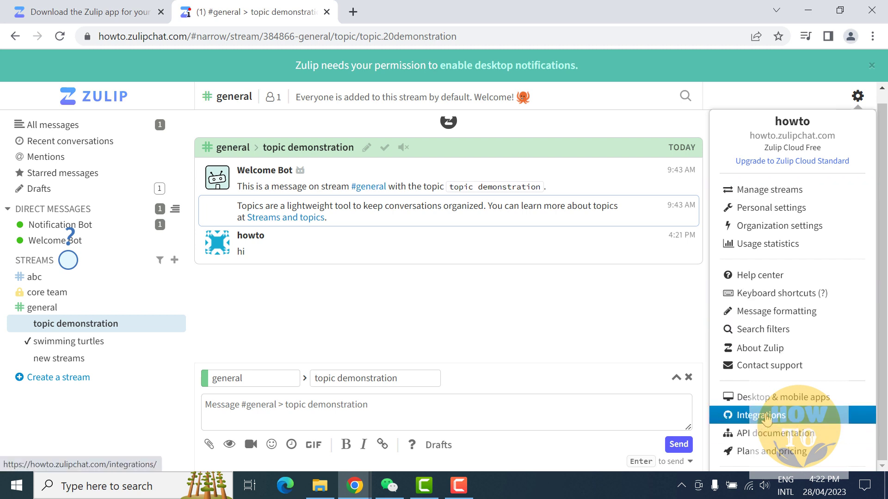
left_click(788, 226)
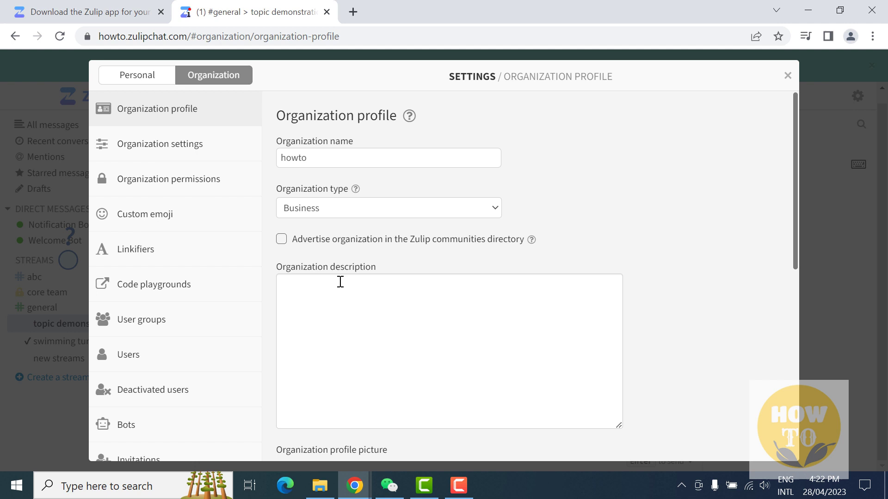
scroll(333, 295, "down", 3)
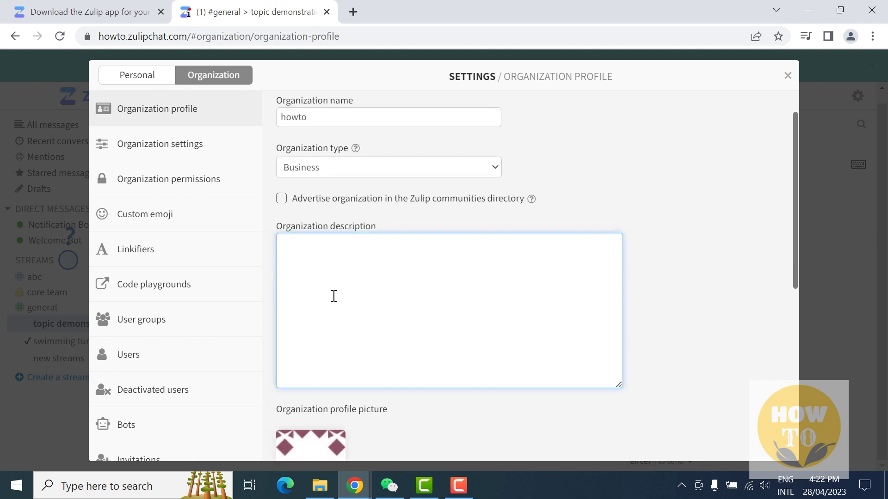
mouse_move(317, 360)
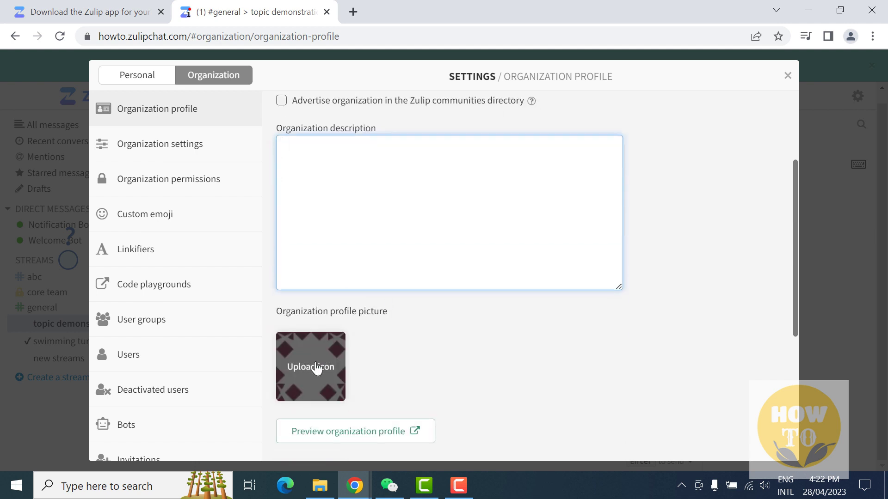
scroll(347, 367, "down", 2)
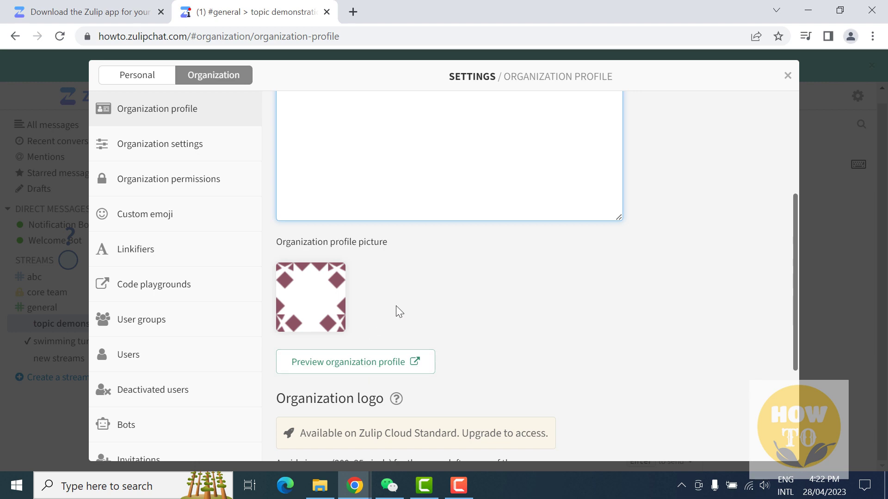
scroll(416, 307, "down", 3)
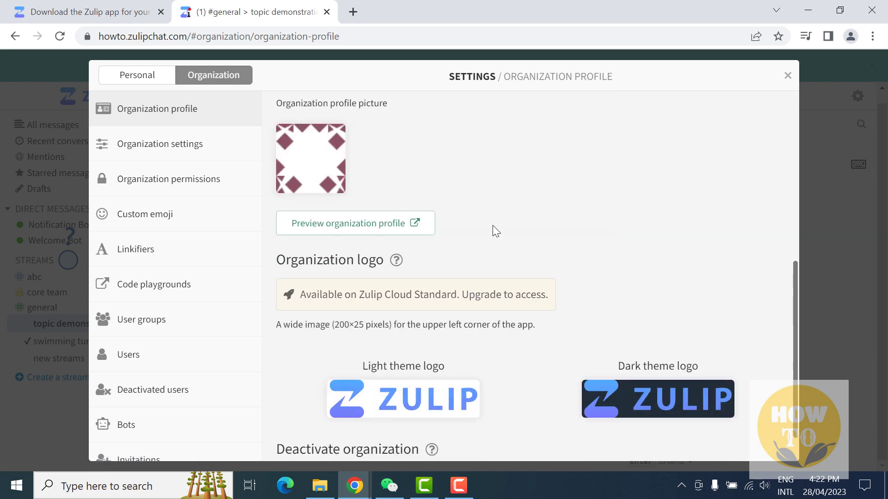
scroll(492, 225, "up", 5)
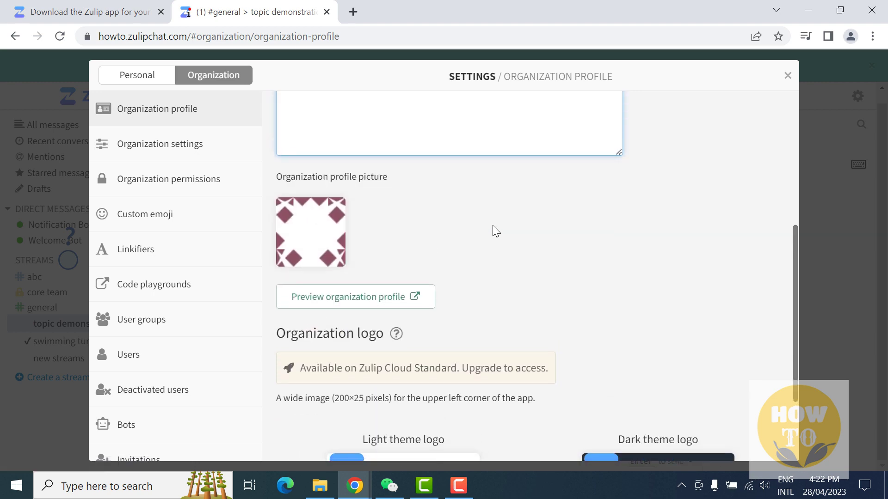
left_click(472, 224)
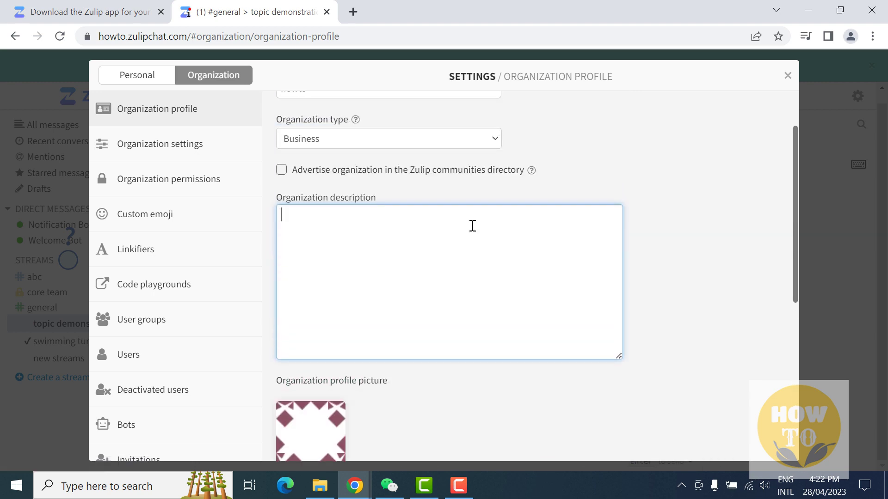
Scroll through the general Organization settings page.
left_click(144, 150)
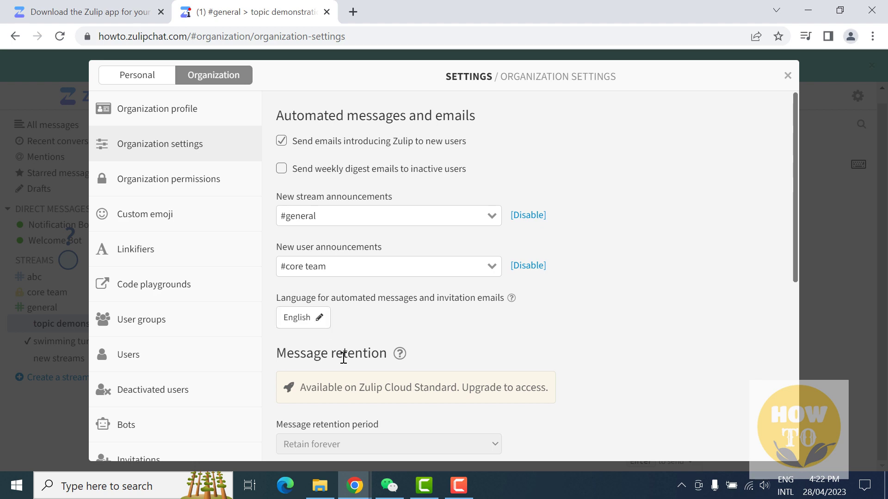
scroll(343, 356, "down", 4)
scroll(344, 366, "down", 3)
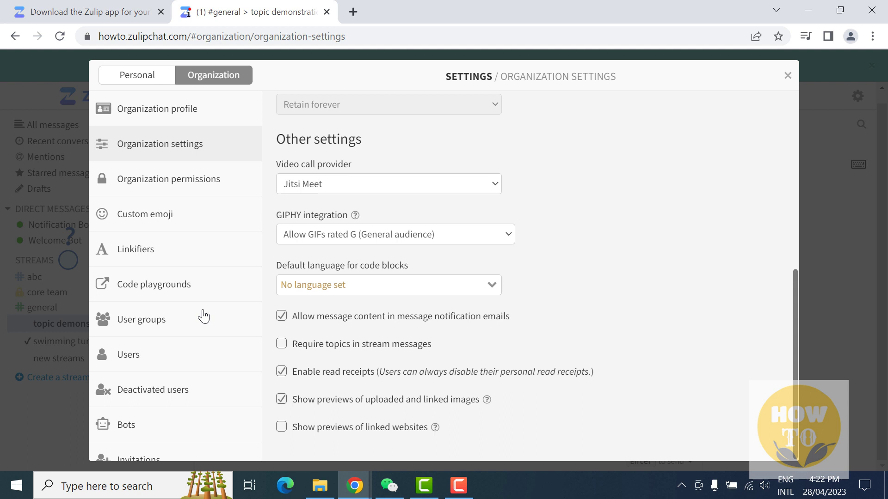
View User groups, Deactivated users, then Authentication methods with Email, GitHub, GitLab, Google and SAML enabled.
left_click(147, 322)
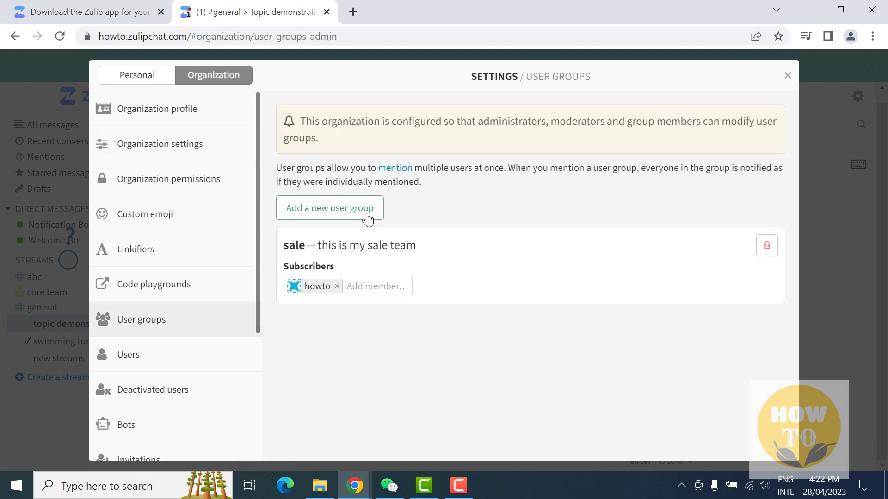
left_click(153, 390)
scroll(139, 421, "down", 4)
left_click(155, 413)
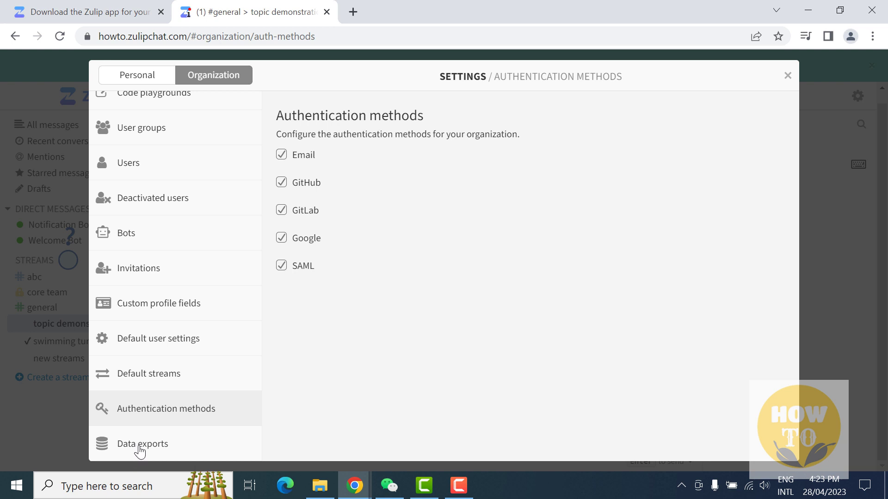
Show the Data exports page, listing one earlier export with status Complete.
left_click(139, 448)
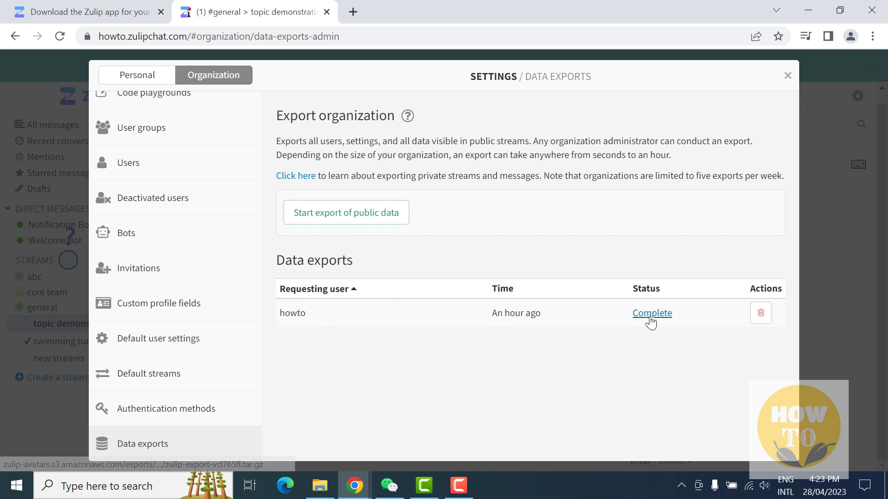
Close the settings and switch the message view to All messages.
left_click(788, 78)
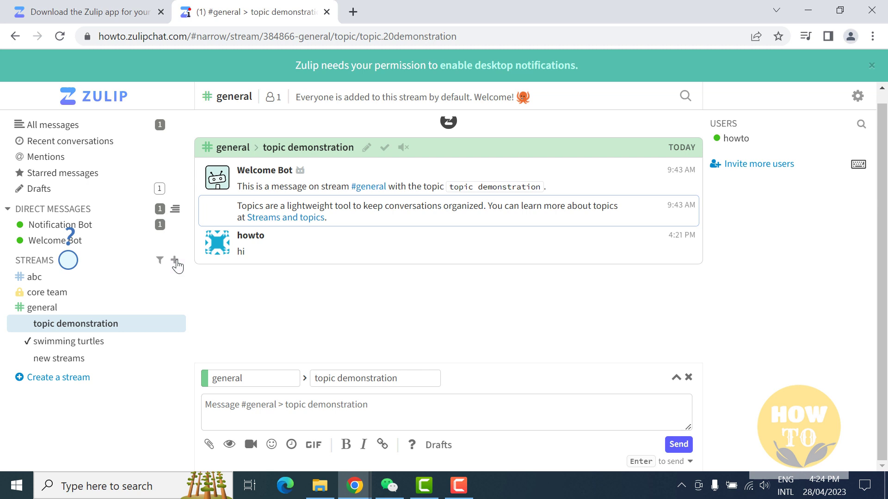
left_click(84, 129)
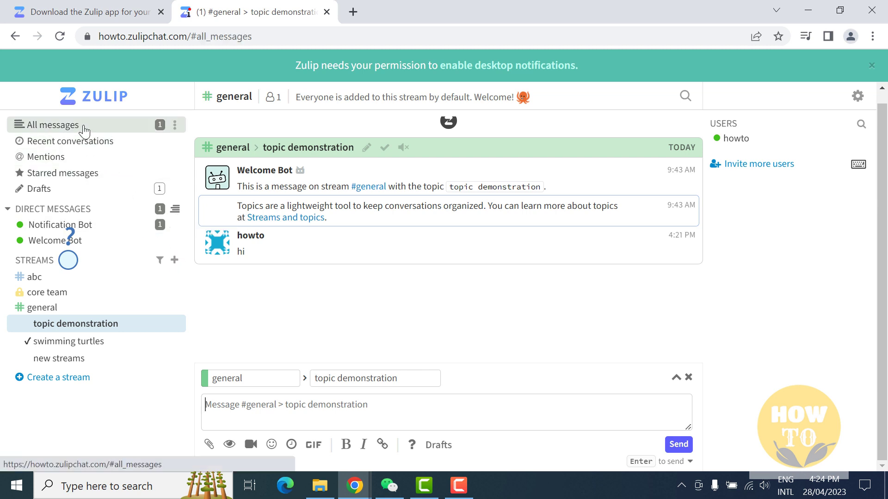